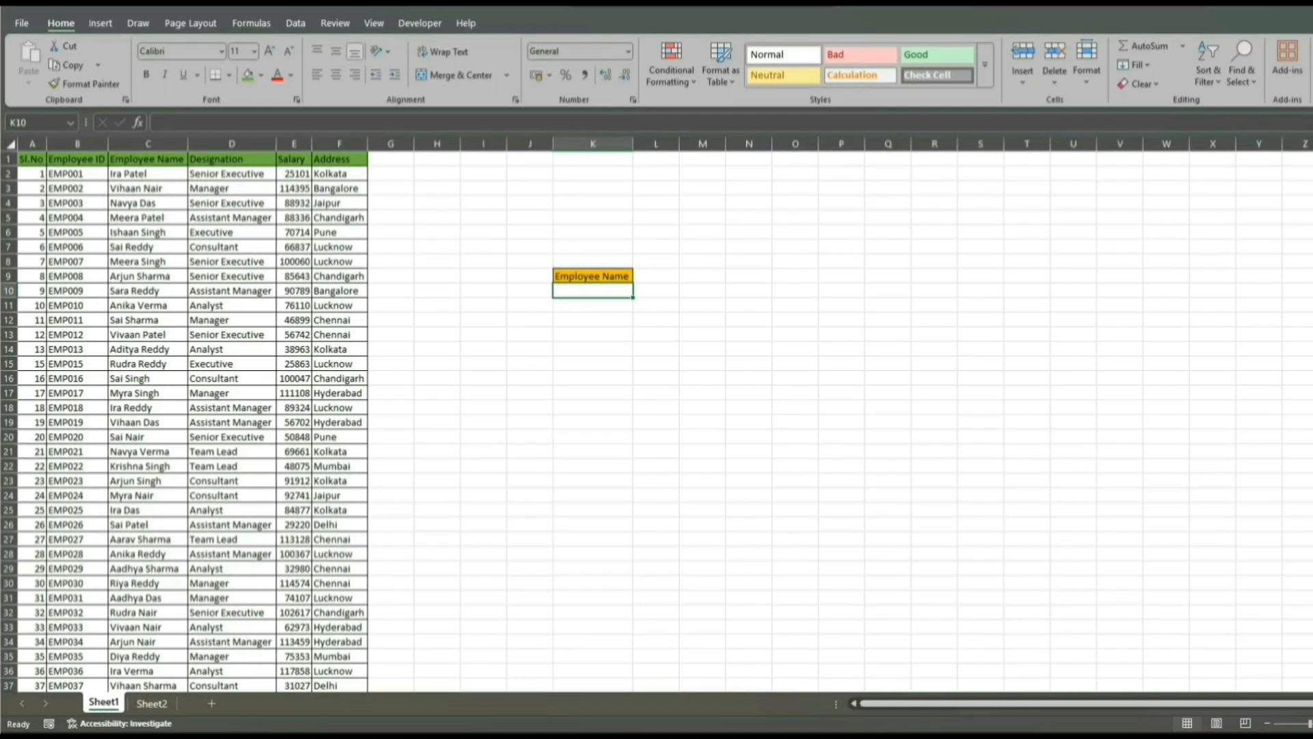
- Copy the employee name from cell C3 into cell K10, under the Employee Name header
{"action": "scroll", "coordinate": [657, 421], "scroll_direction": "down", "scroll_amount": 12}
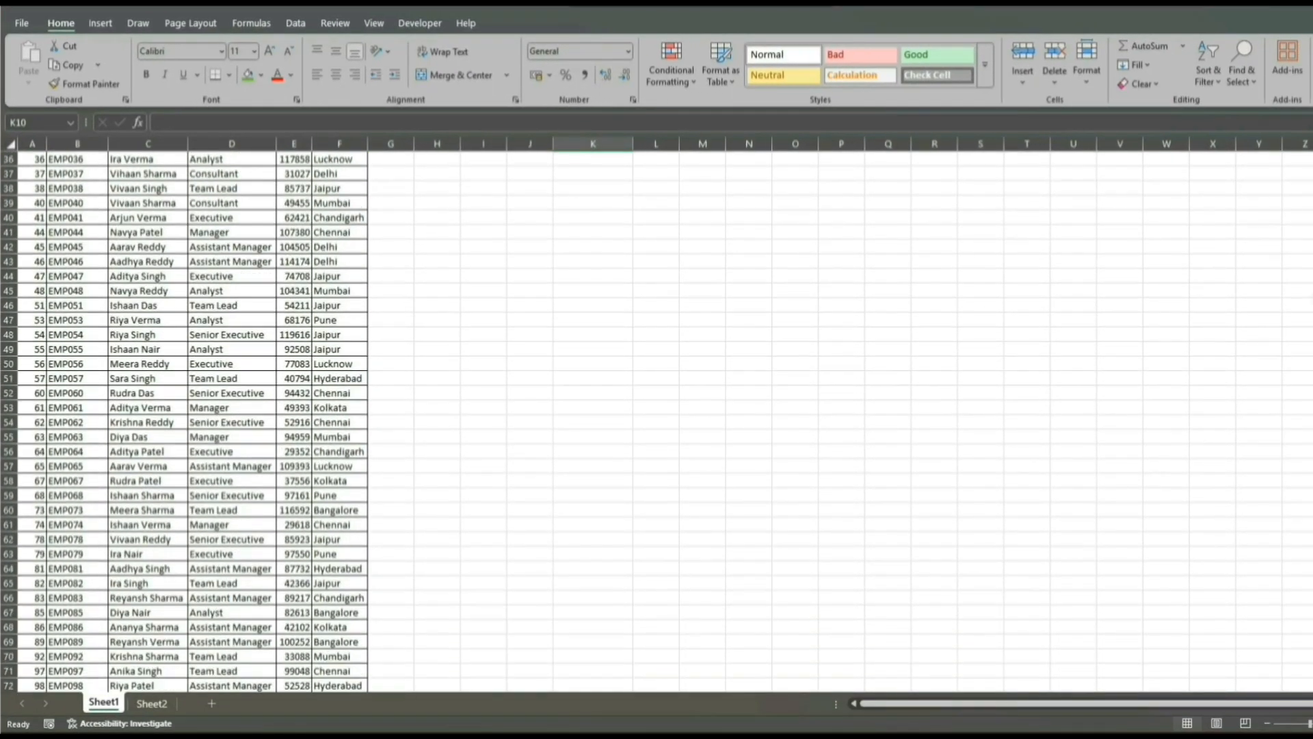
{"action": "scroll", "coordinate": [656, 421], "scroll_direction": "up", "scroll_amount": 12}
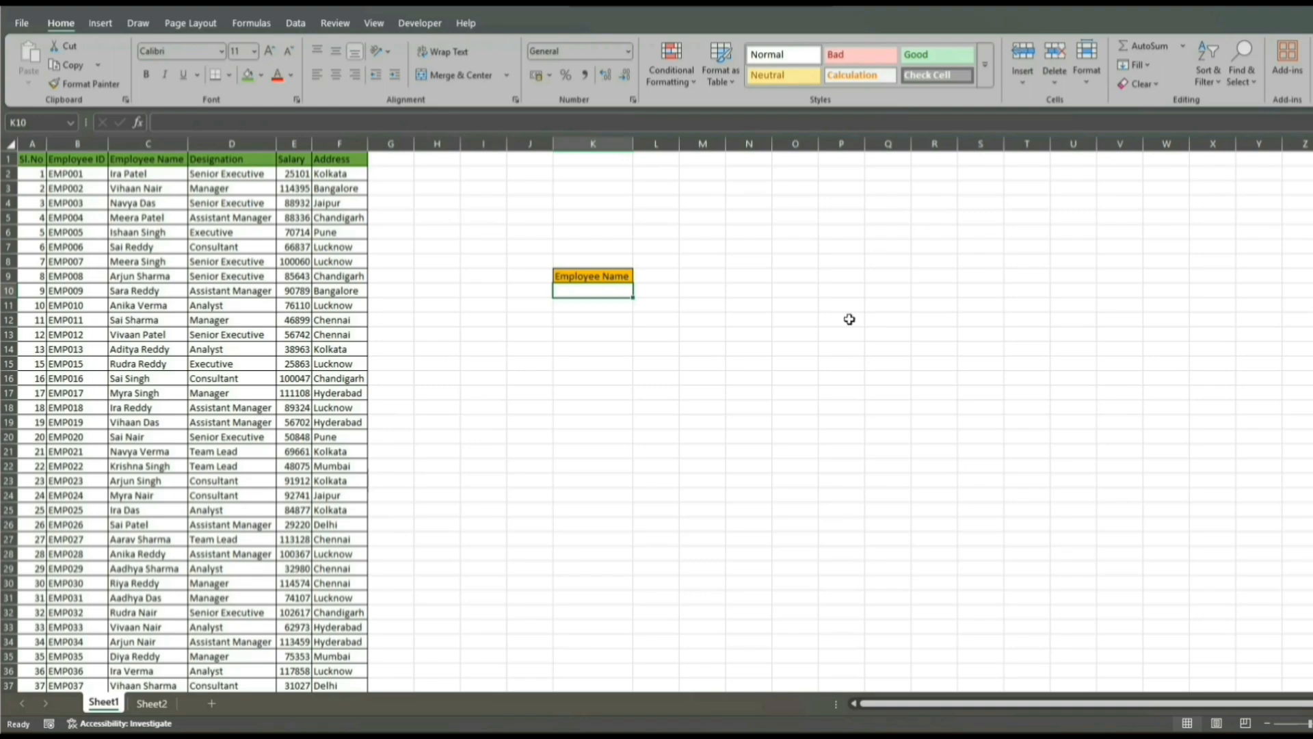
{"action": "key", "text": "Down"}
{"action": "key", "text": "Down"}
{"action": "key", "text": "Left"}
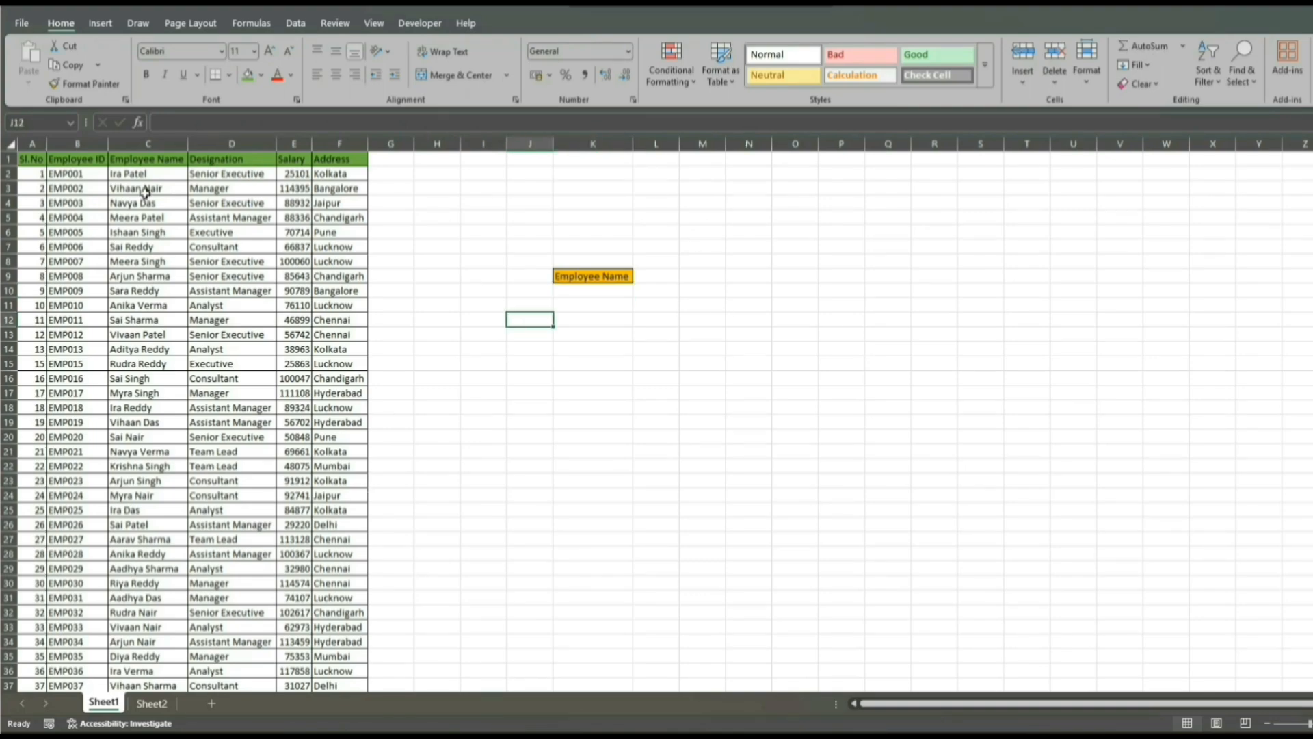
{"action": "left_click", "coordinate": [145, 190]}
{"action": "key", "text": "ctrl+c"}
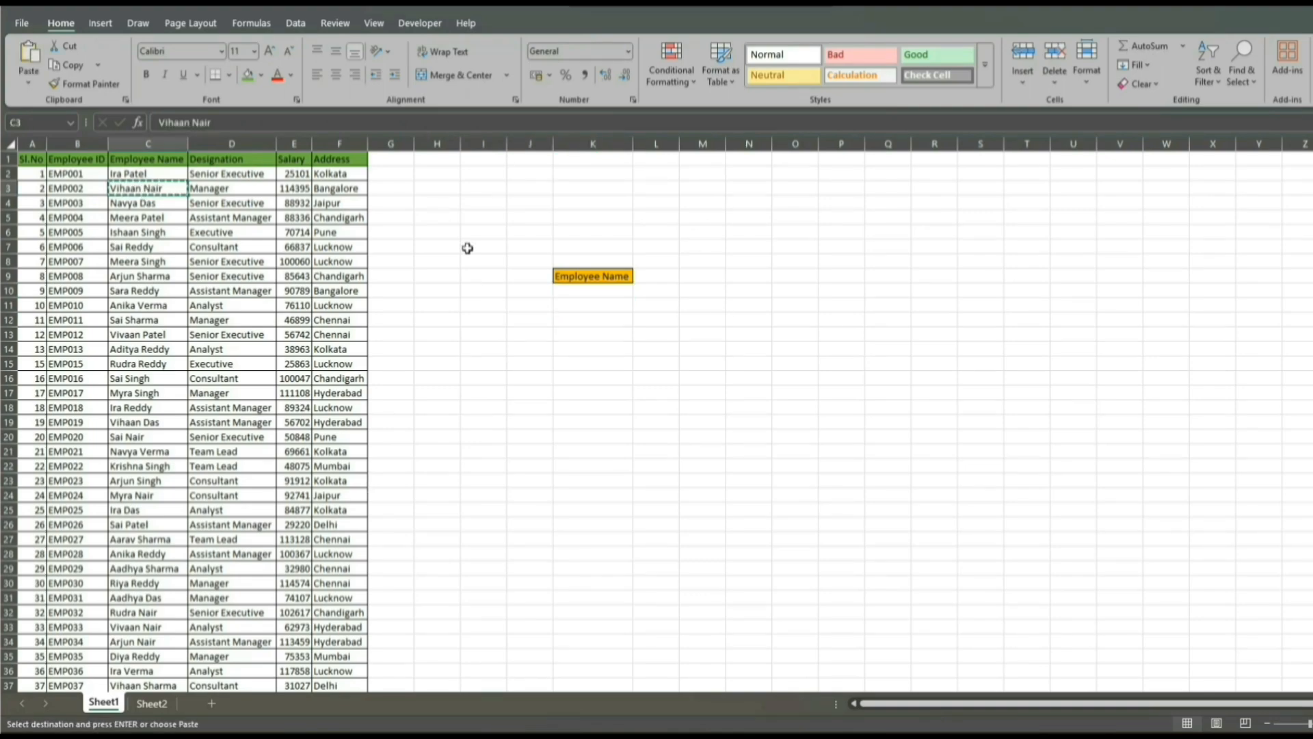
{"action": "left_click", "coordinate": [576, 292]}
{"action": "key", "text": "ctrl+v"}
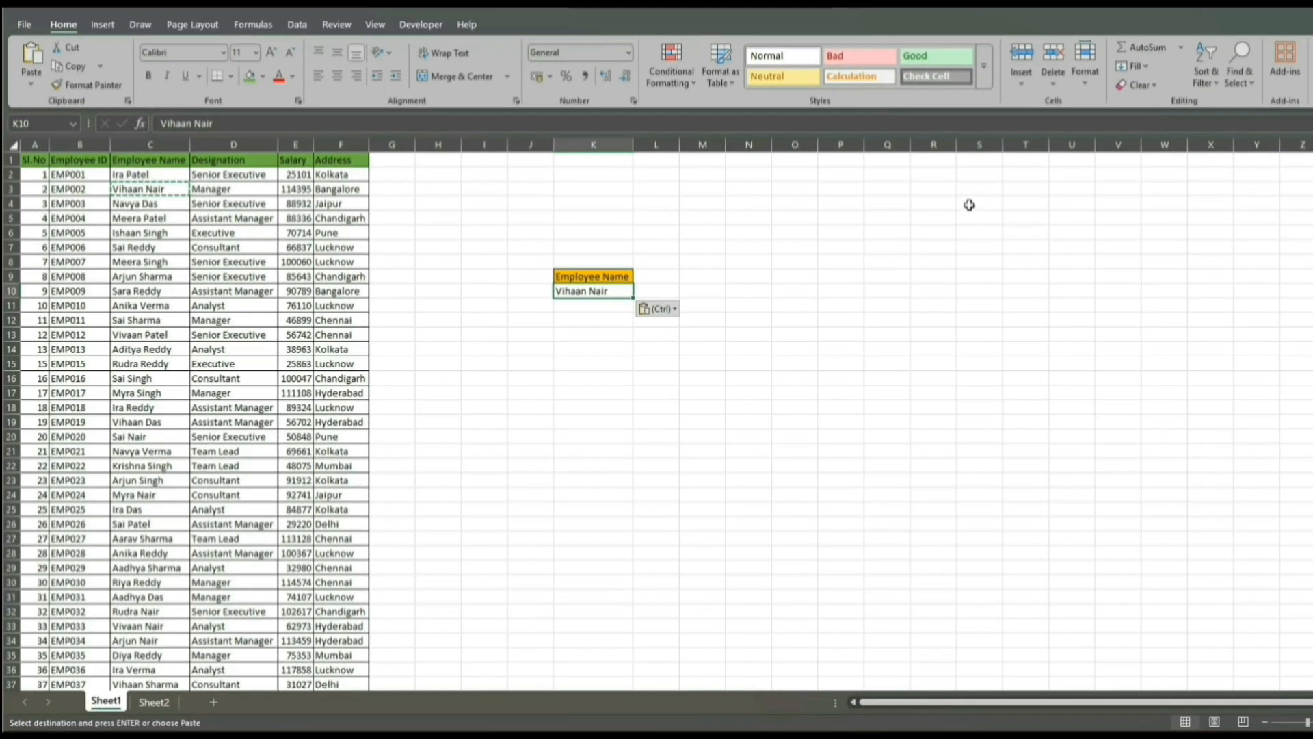
- Enter the formula =SEARCH(K10,C2:C72) in cell S4 to look for the name in the Employee Name column
{"action": "left_click", "coordinate": [969, 206]}
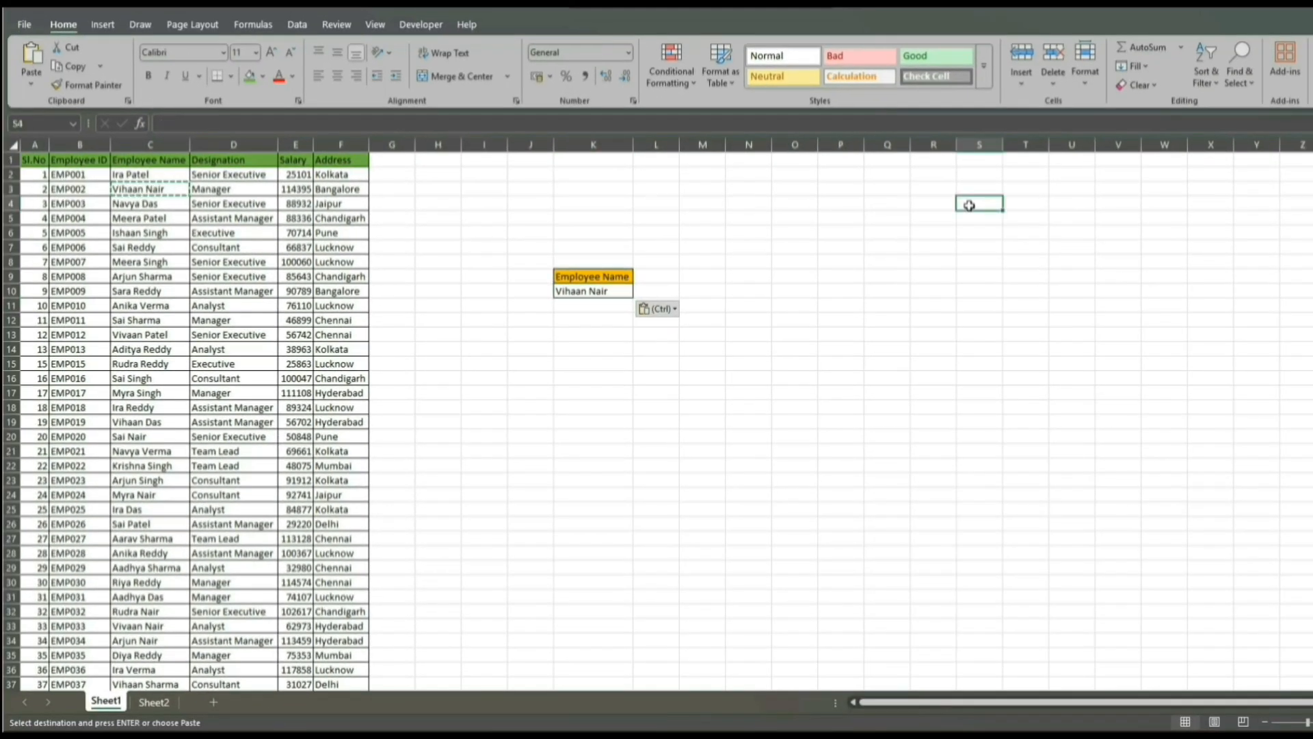
{"action": "type", "text": "="}
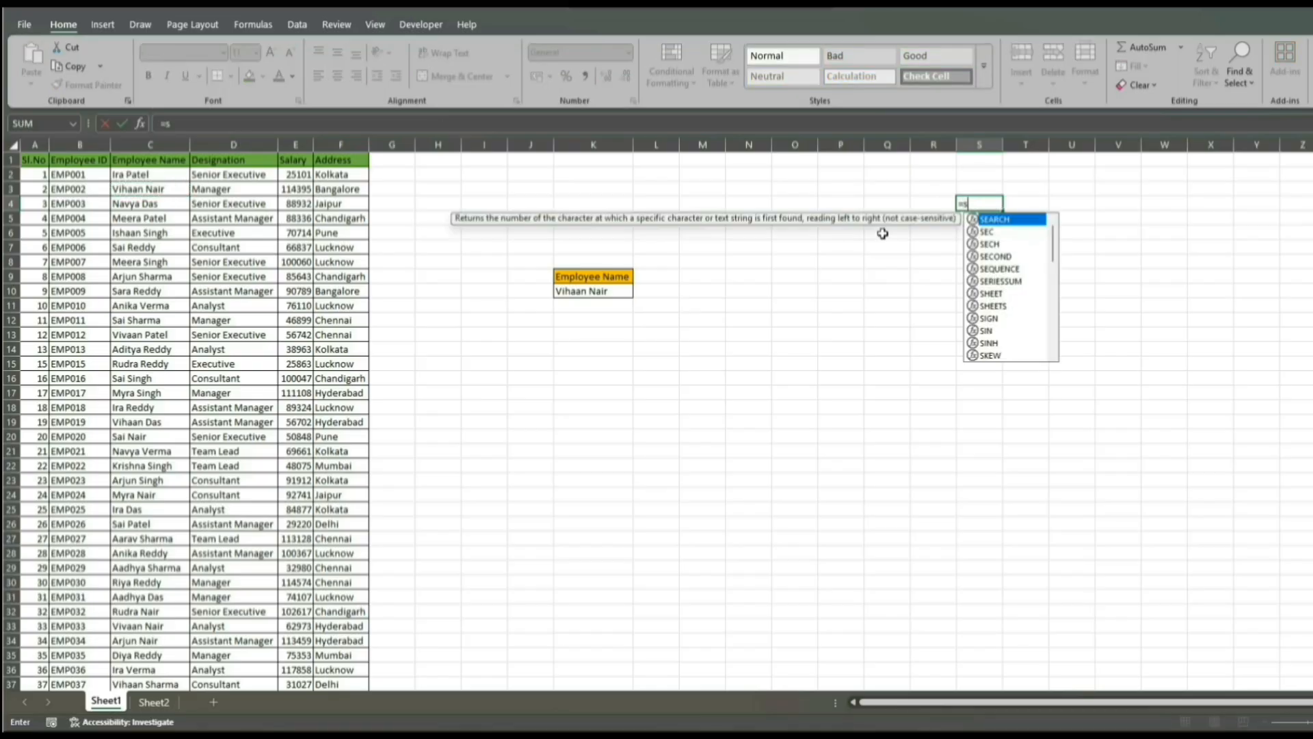
{"action": "type", "text": "sea"}
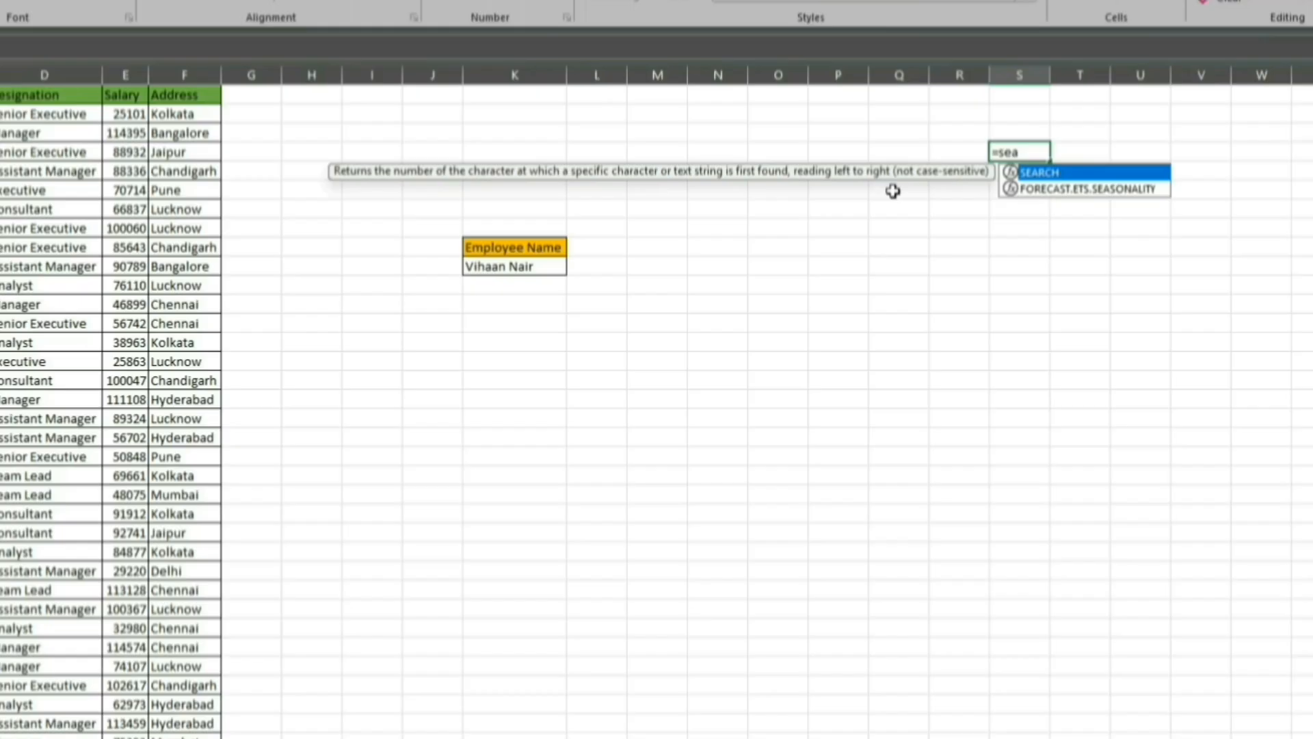
{"action": "key", "text": "Tab"}
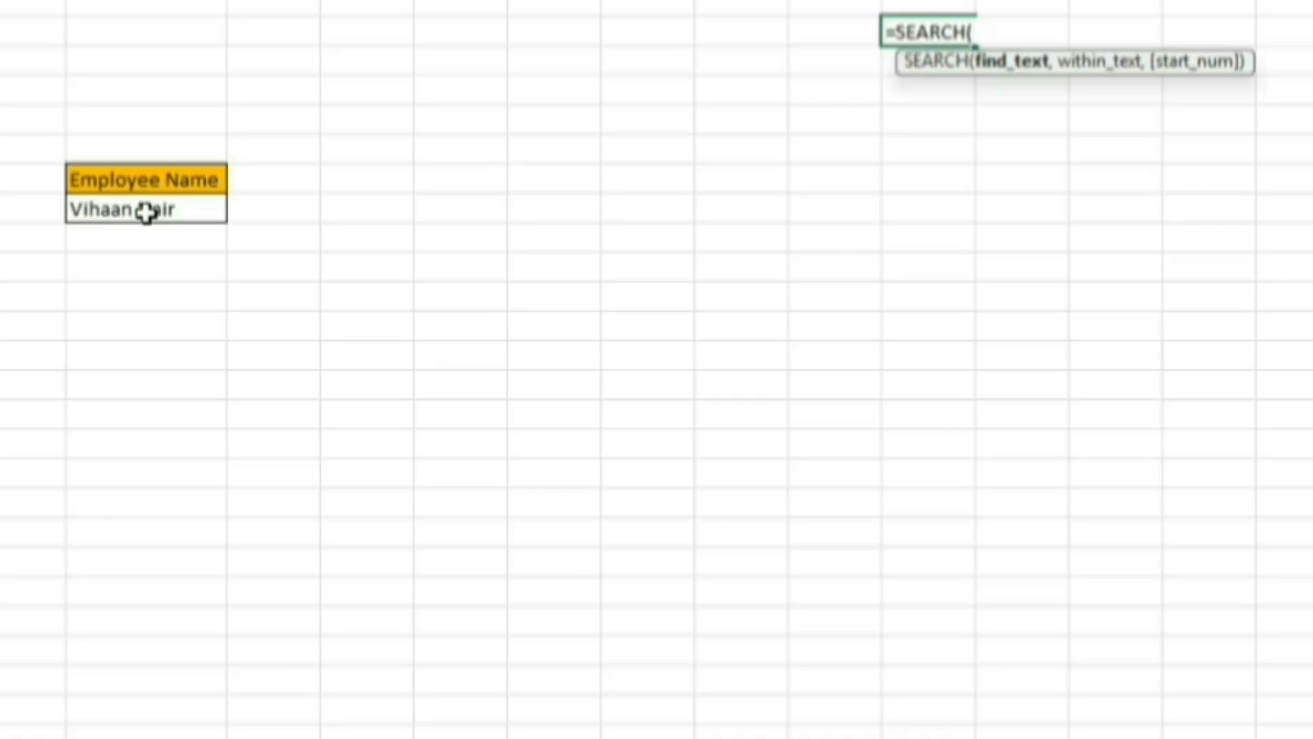
{"action": "left_click", "coordinate": [146, 213]}
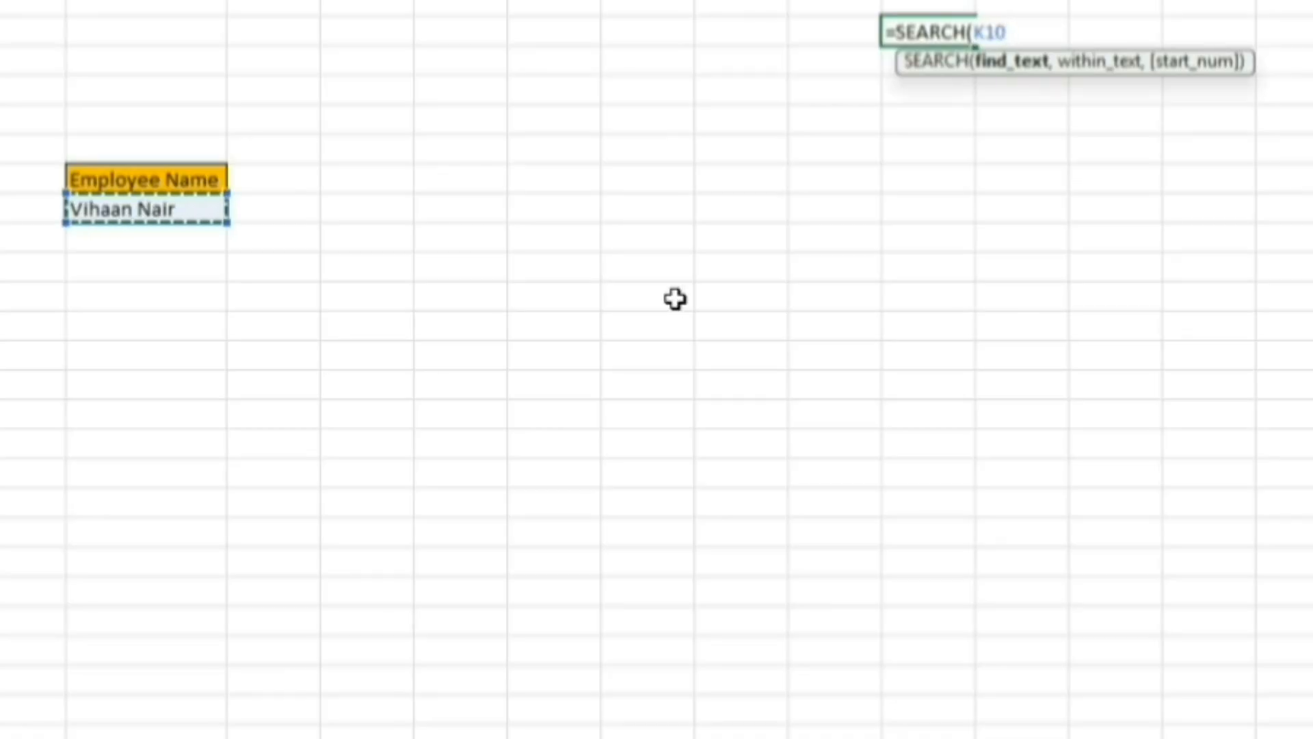
{"action": "type", "text": ","}
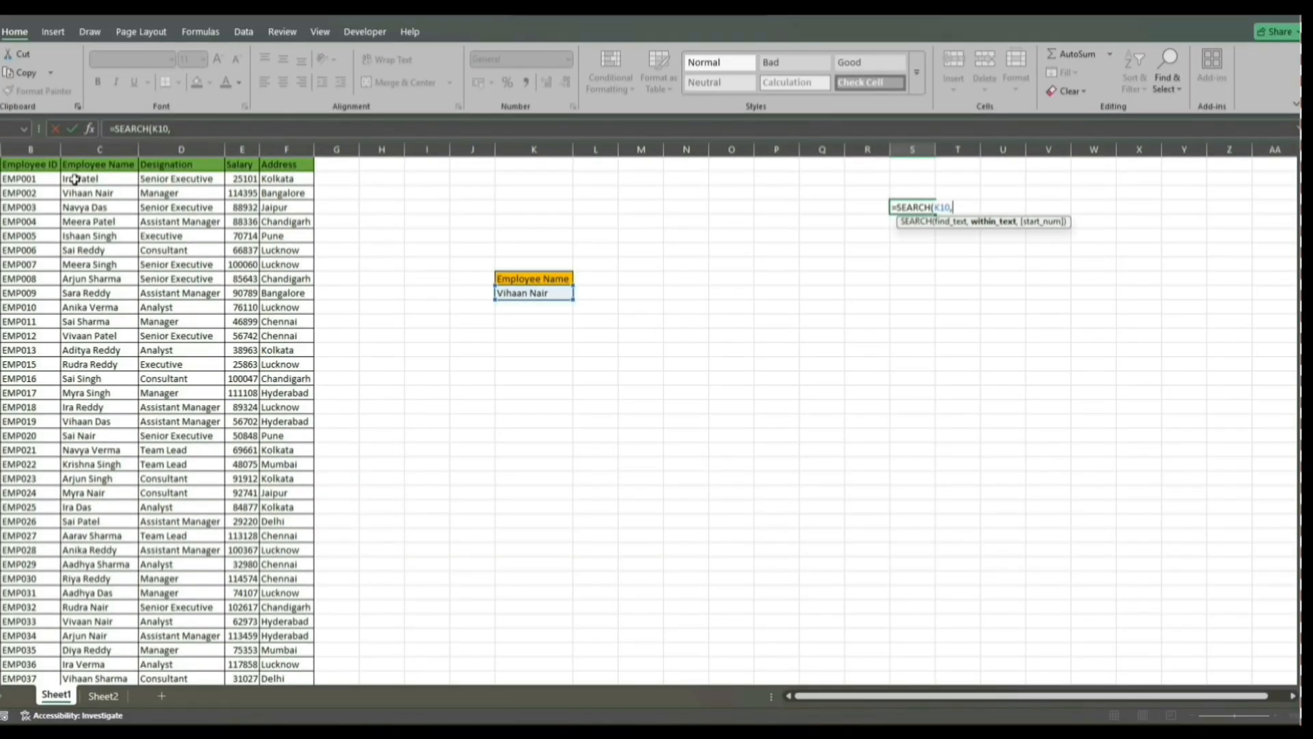
{"action": "left_click", "coordinate": [75, 179]}
{"action": "key", "text": "ctrl+shift+Down"}
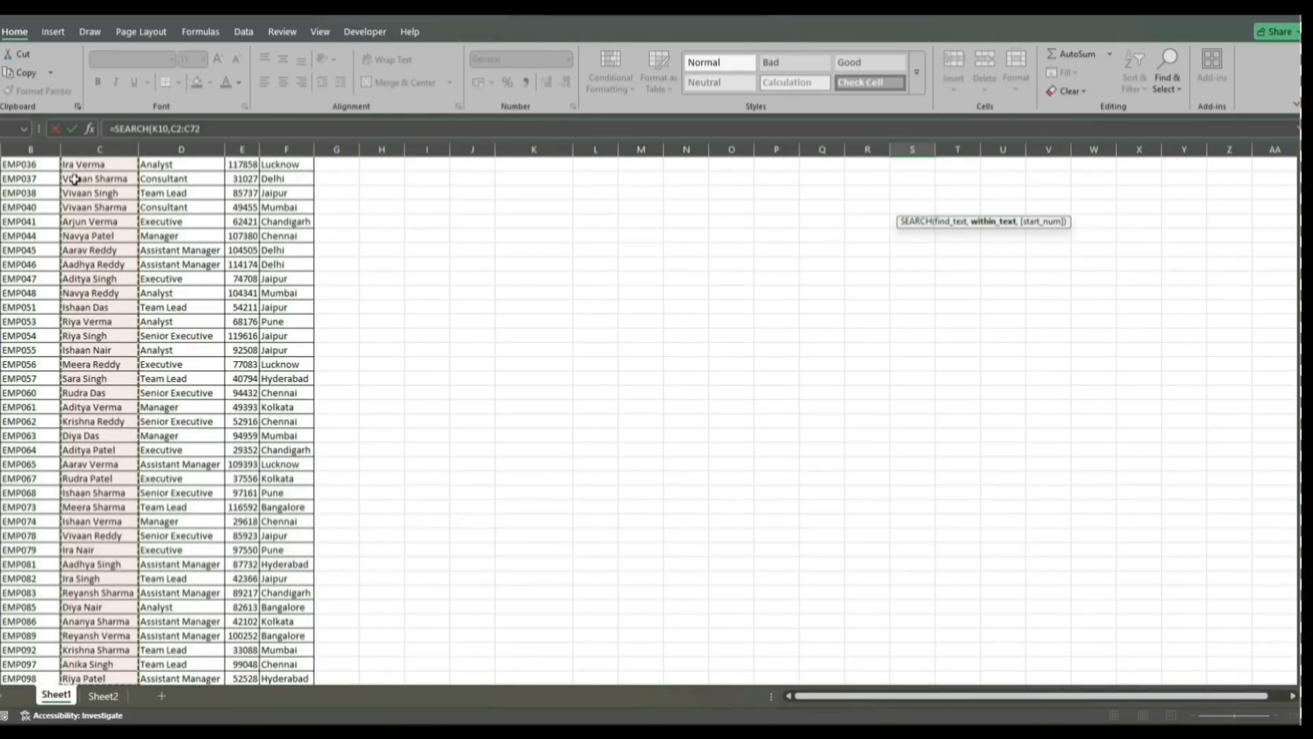
{"action": "type", "text": ")"}
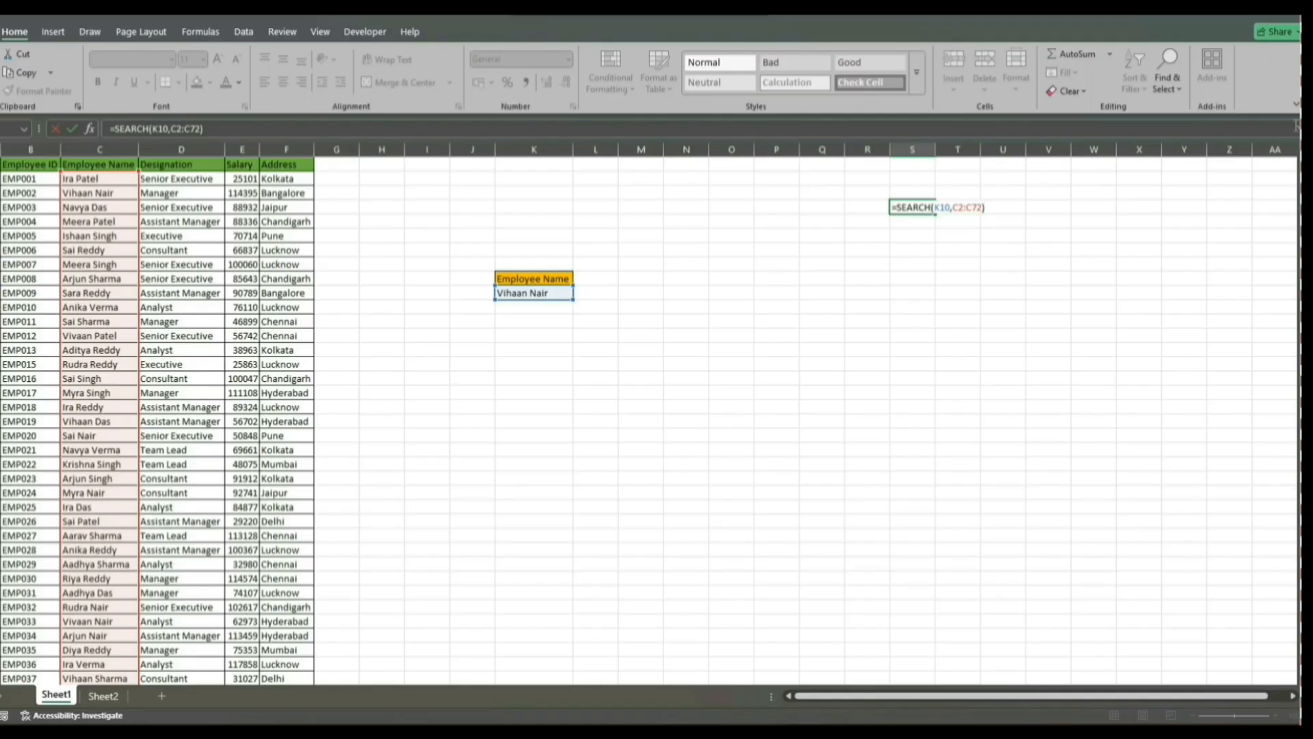
{"action": "key", "text": "Return"}
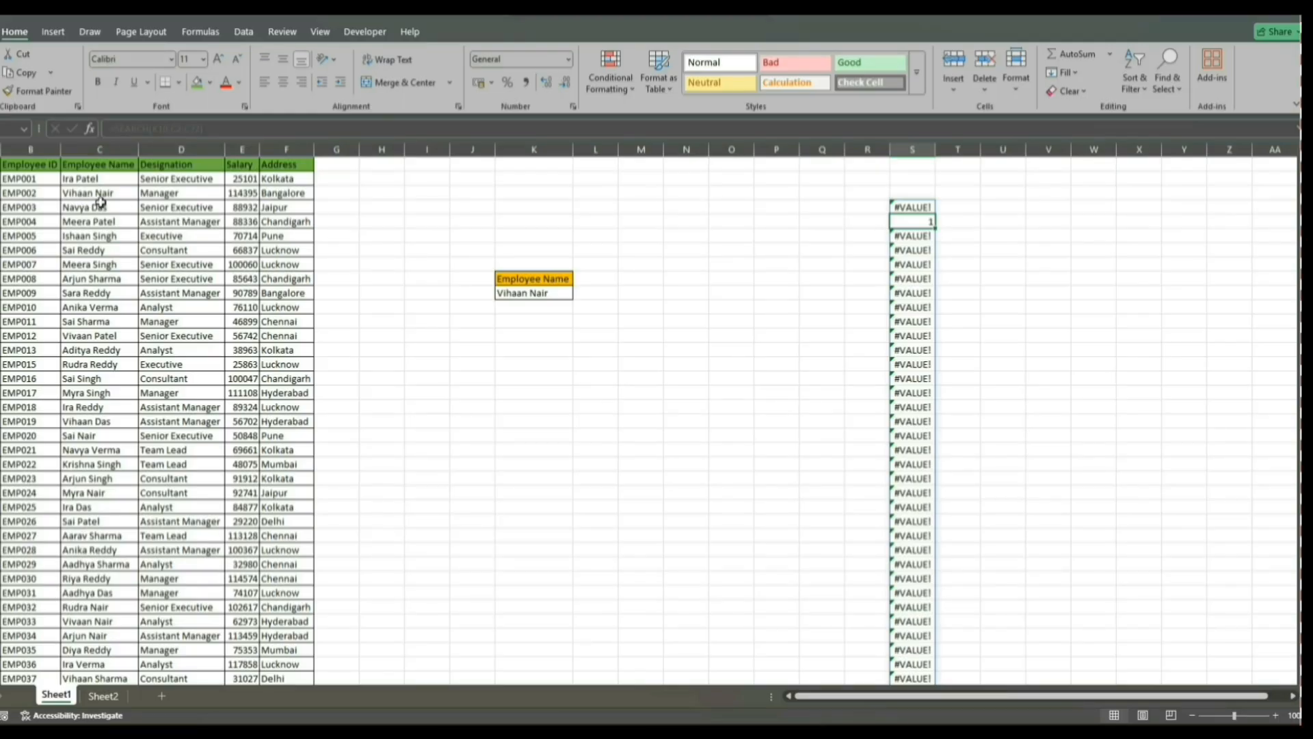
- Wrap the SEARCH formula in S4 in ISNUMBER so it reads =ISNUMBER(SEARCH(K10,C2:C72))
{"action": "left_click", "coordinate": [920, 206]}
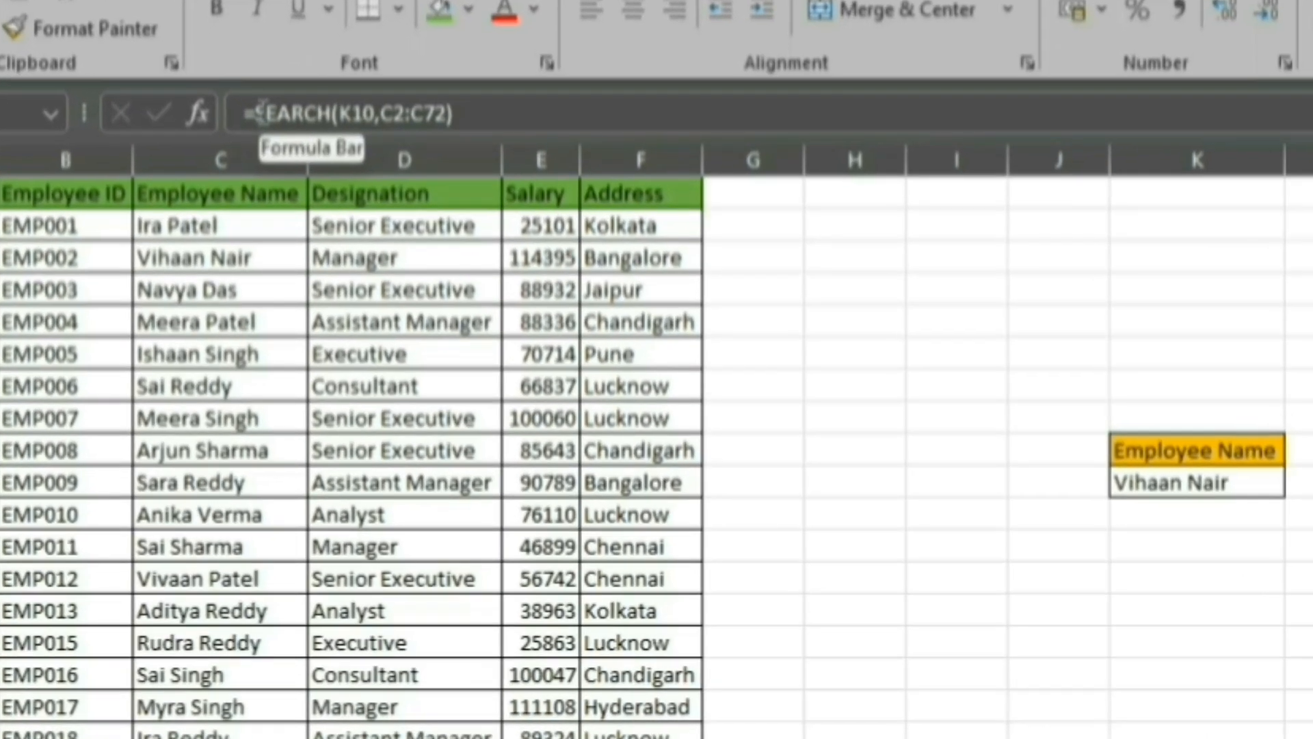
{"action": "left_click", "coordinate": [129, 129]}
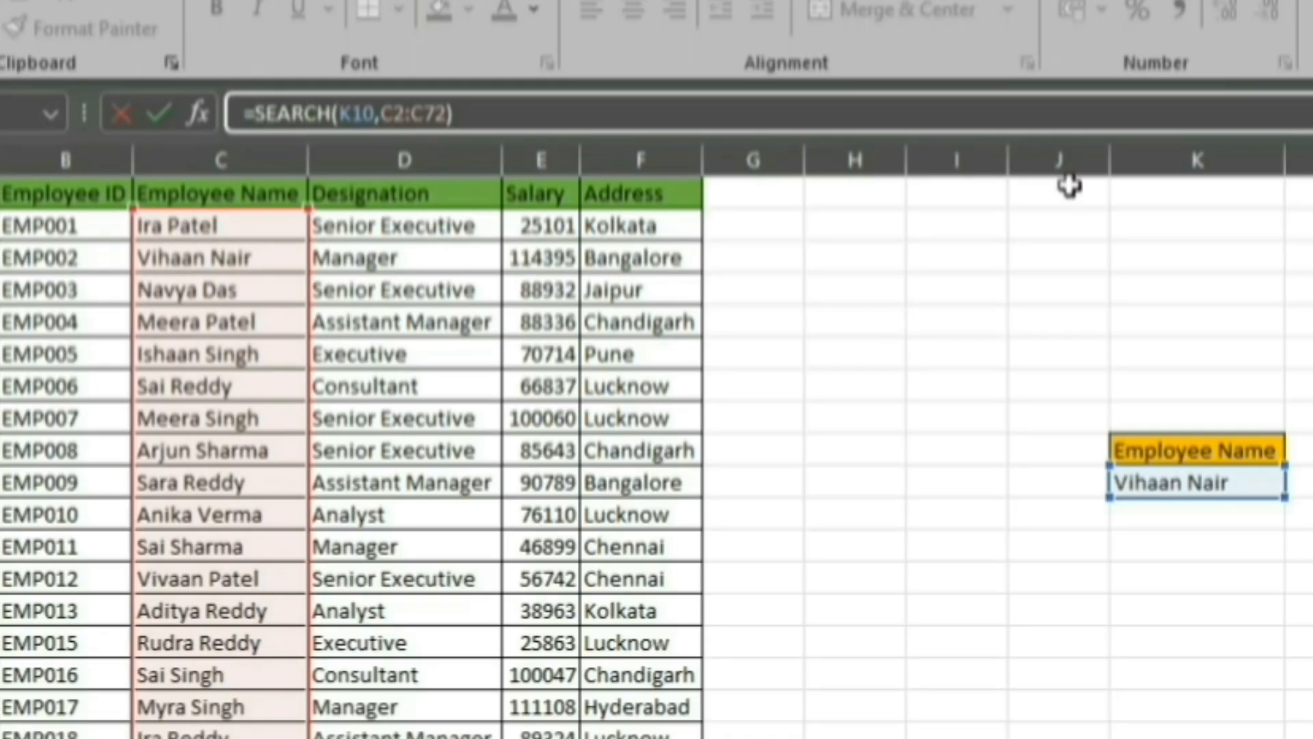
{"action": "type", "text": "is"}
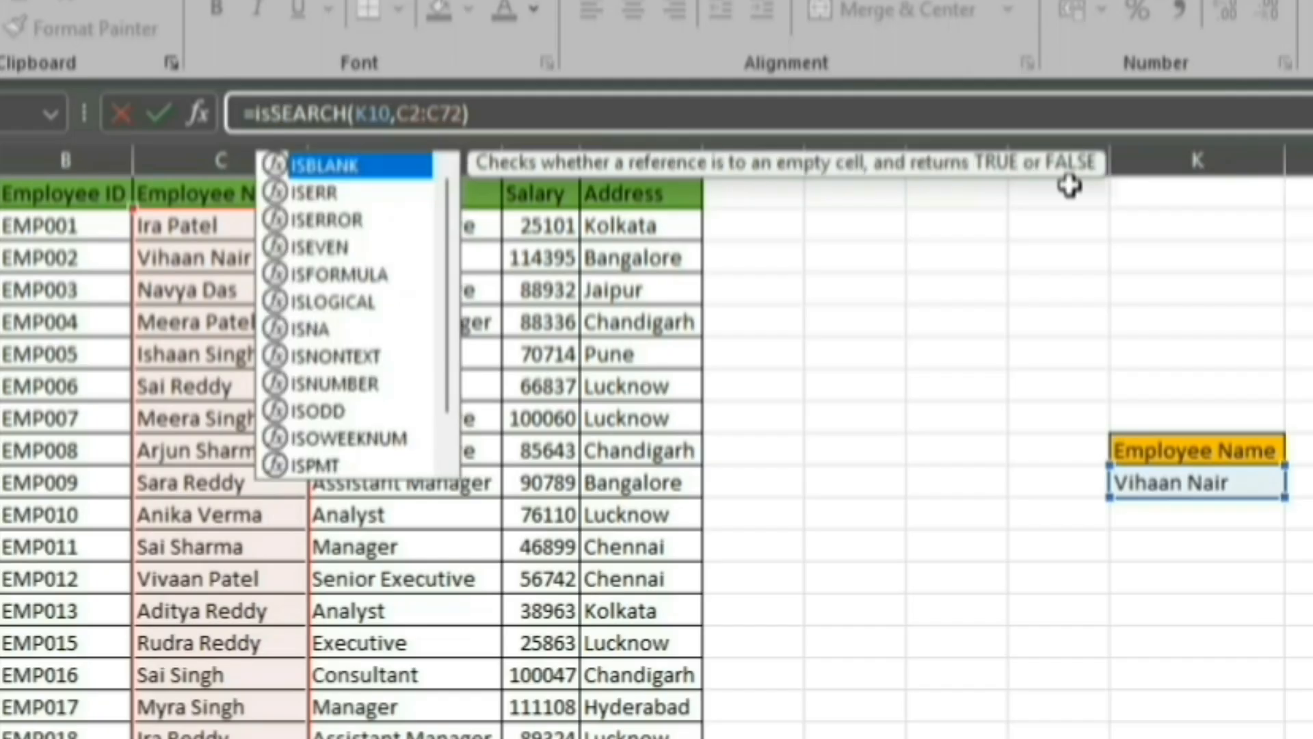
{"action": "type", "text": "nu"}
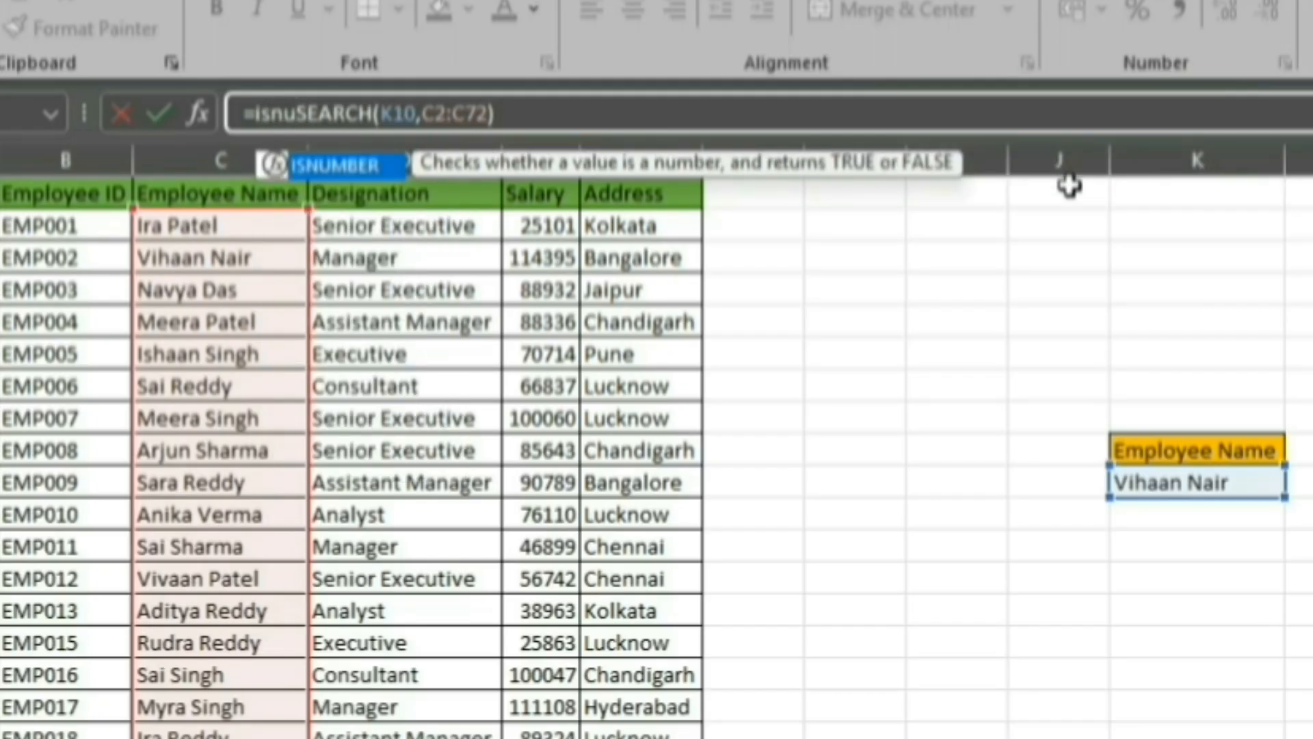
{"action": "key", "text": "Tab"}
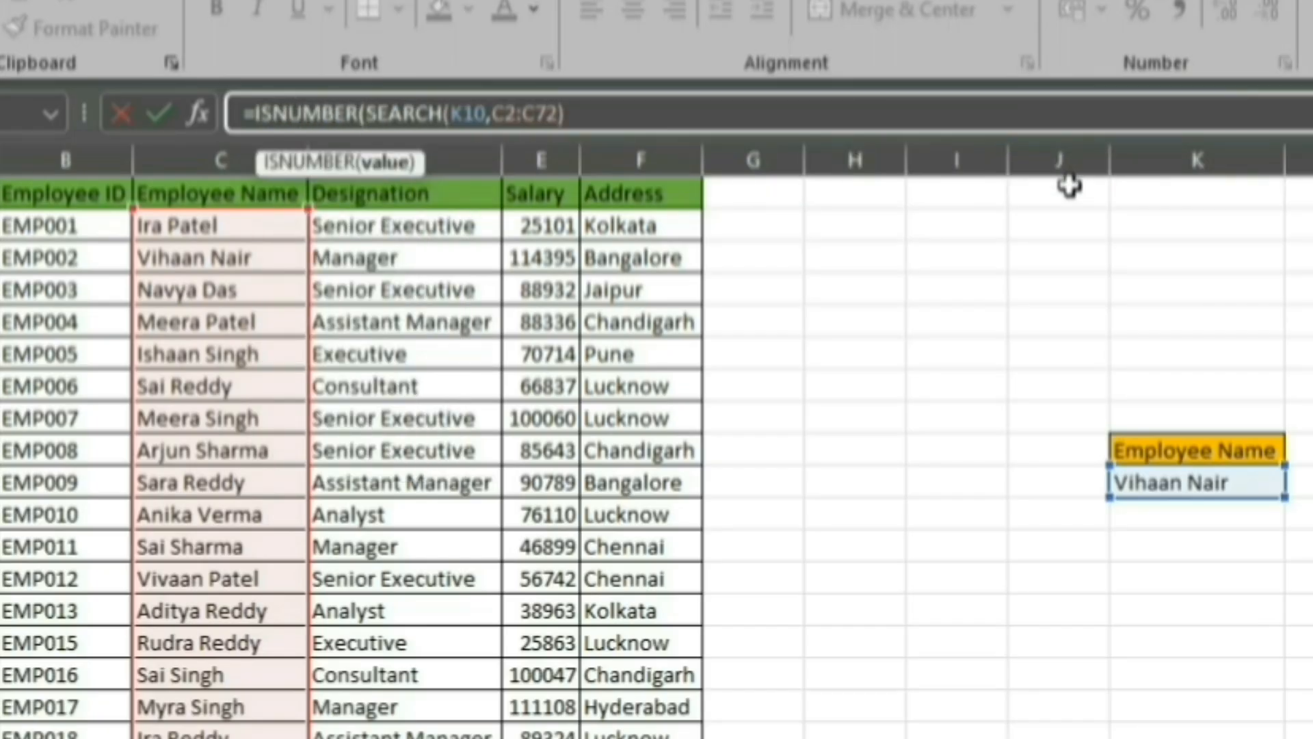
{"action": "key", "text": "Right"}
{"action": "key", "text": "Right"}
{"action": "key", "text": "Right"}
{"action": "key", "text": "Right"}
{"action": "key", "text": "Right"}
{"action": "key", "text": "Right"}
{"action": "key", "text": "Right"}
{"action": "key", "text": "Right"}
{"action": "key", "text": "Right"}
{"action": "key", "text": "Right"}
{"action": "key", "text": "Right"}
{"action": "key", "text": "Right"}
{"action": "key", "text": "Right"}
{"action": "key", "text": "Right"}
{"action": "key", "text": "Right"}
{"action": "key", "text": "Right"}
{"action": "key", "text": "Right"}
{"action": "key", "text": "Right"}
{"action": "type", "text": ")"}
{"action": "key", "text": "Return"}
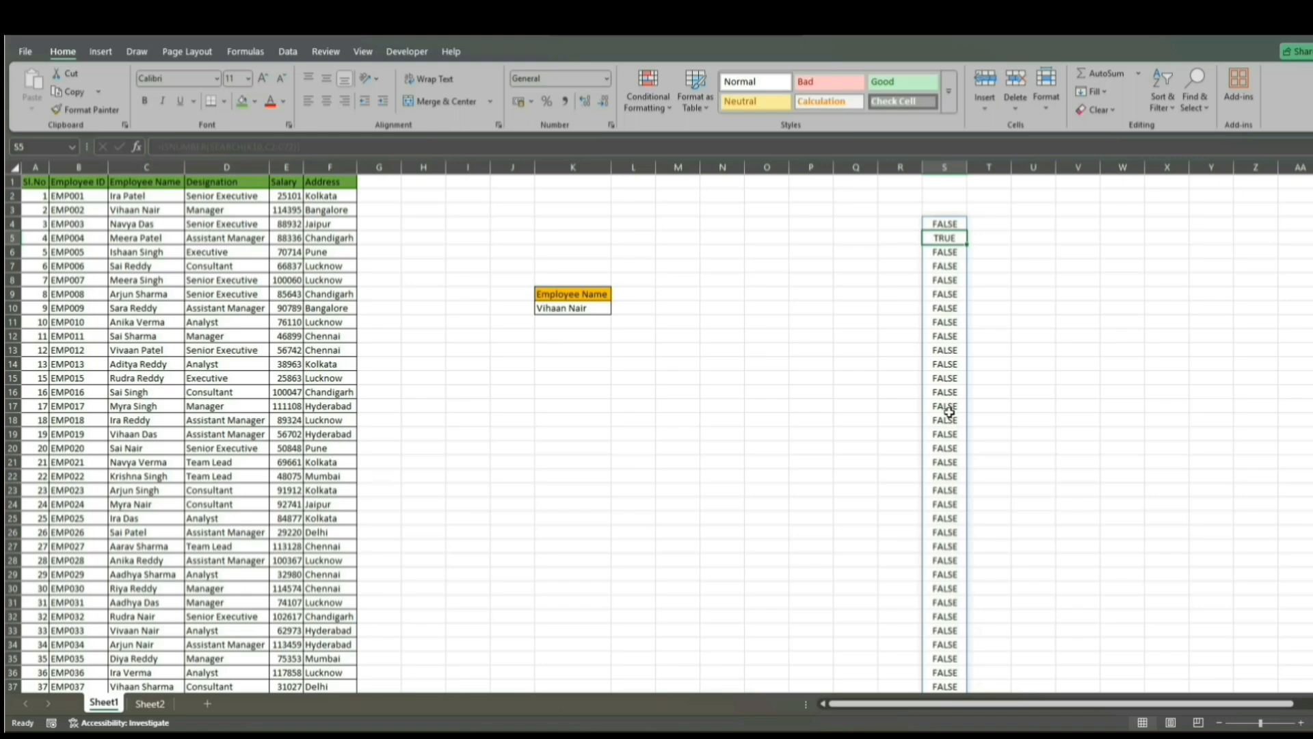
- Extend the formula in S4 to =FILTER(C2:C72,ISNUMBER(SEARCH(K10,C2:C72)),"No Result")
{"action": "left_click", "coordinate": [960, 224]}
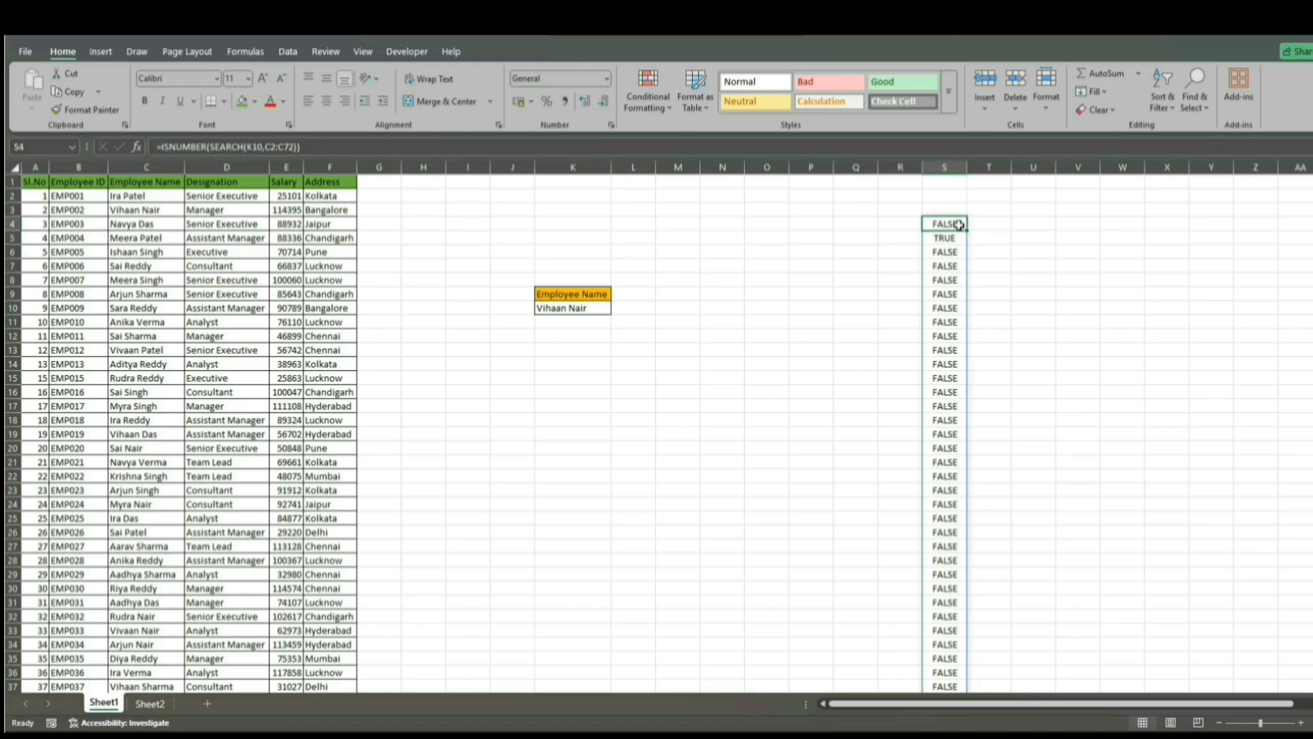
{"action": "double_click", "coordinate": [960, 225]}
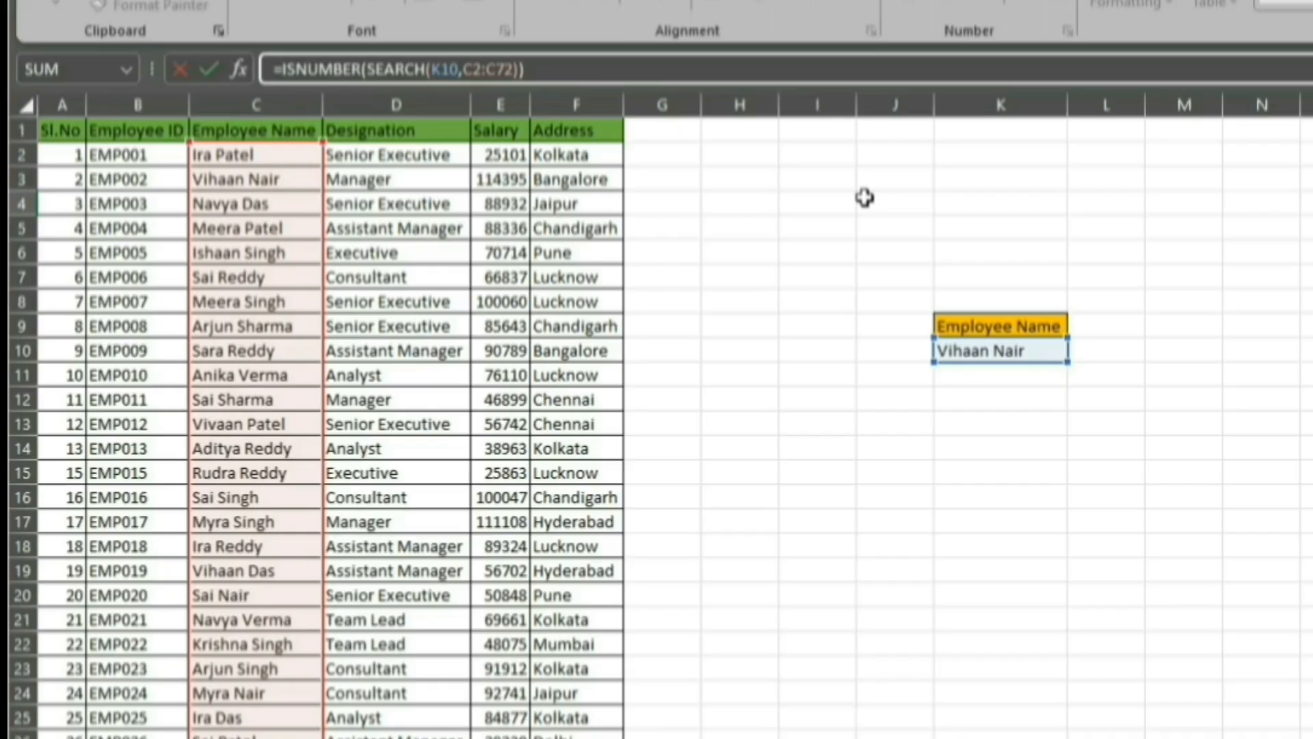
{"action": "type", "text": "filt"}
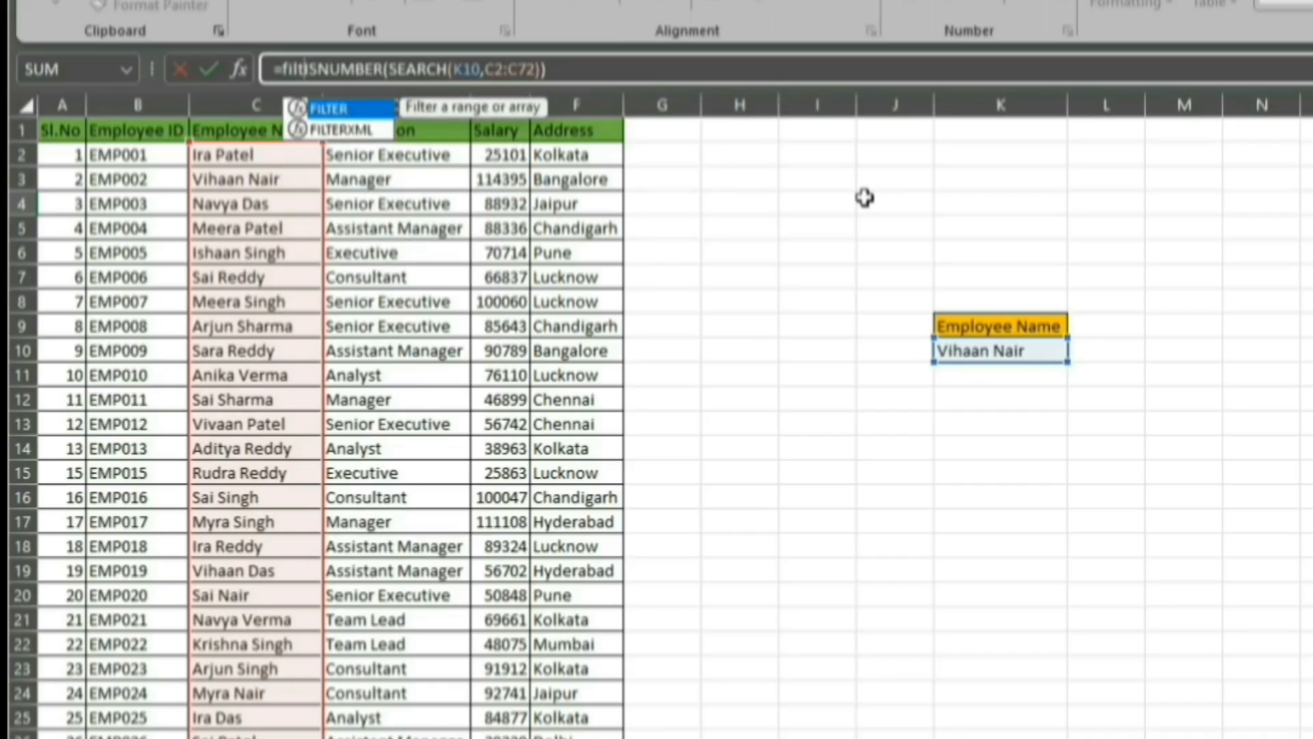
{"action": "key", "text": "Tab"}
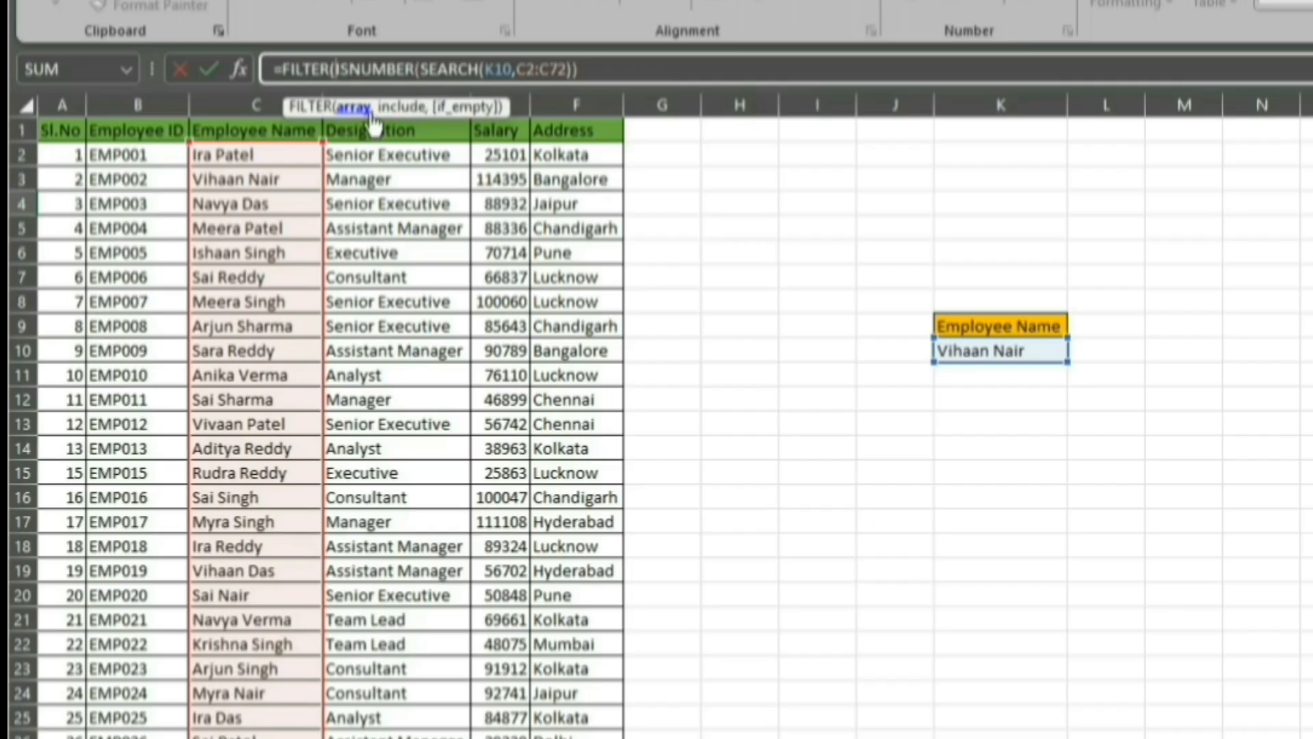
{"action": "left_click", "coordinate": [271, 152]}
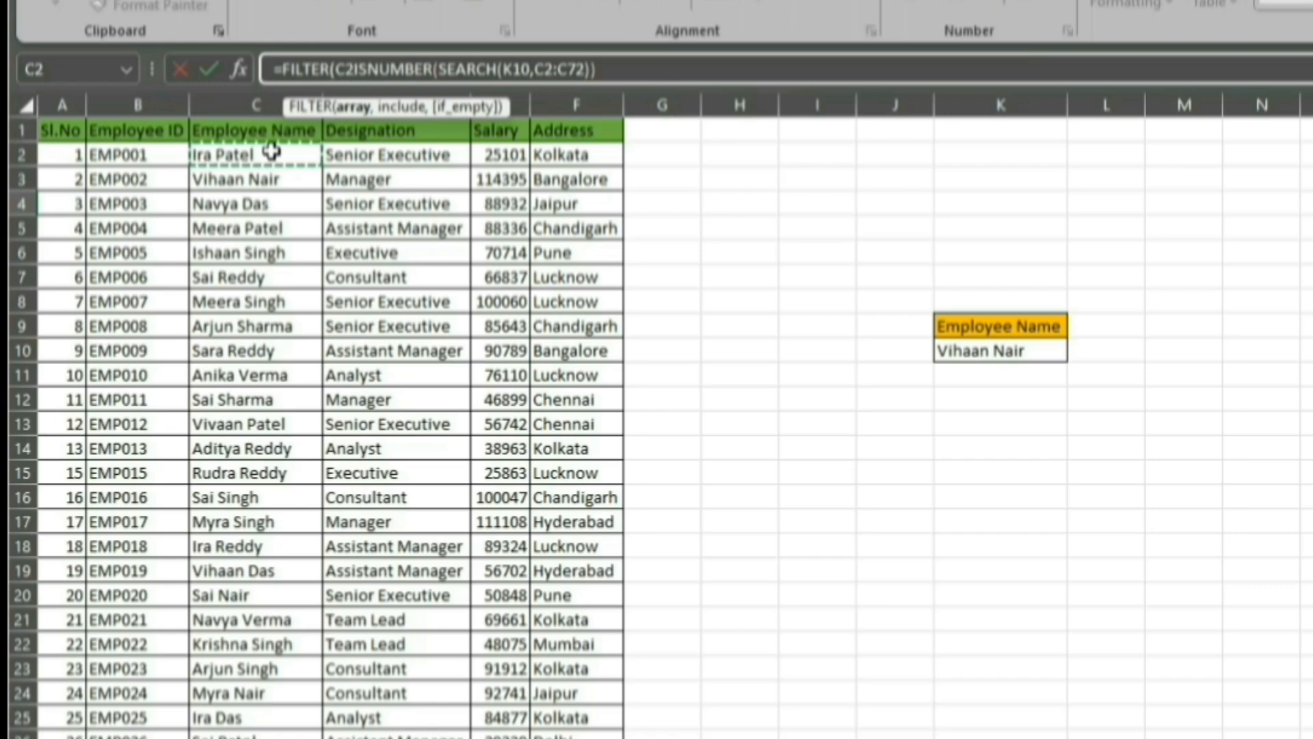
{"action": "key", "text": "ctrl+shift+Down"}
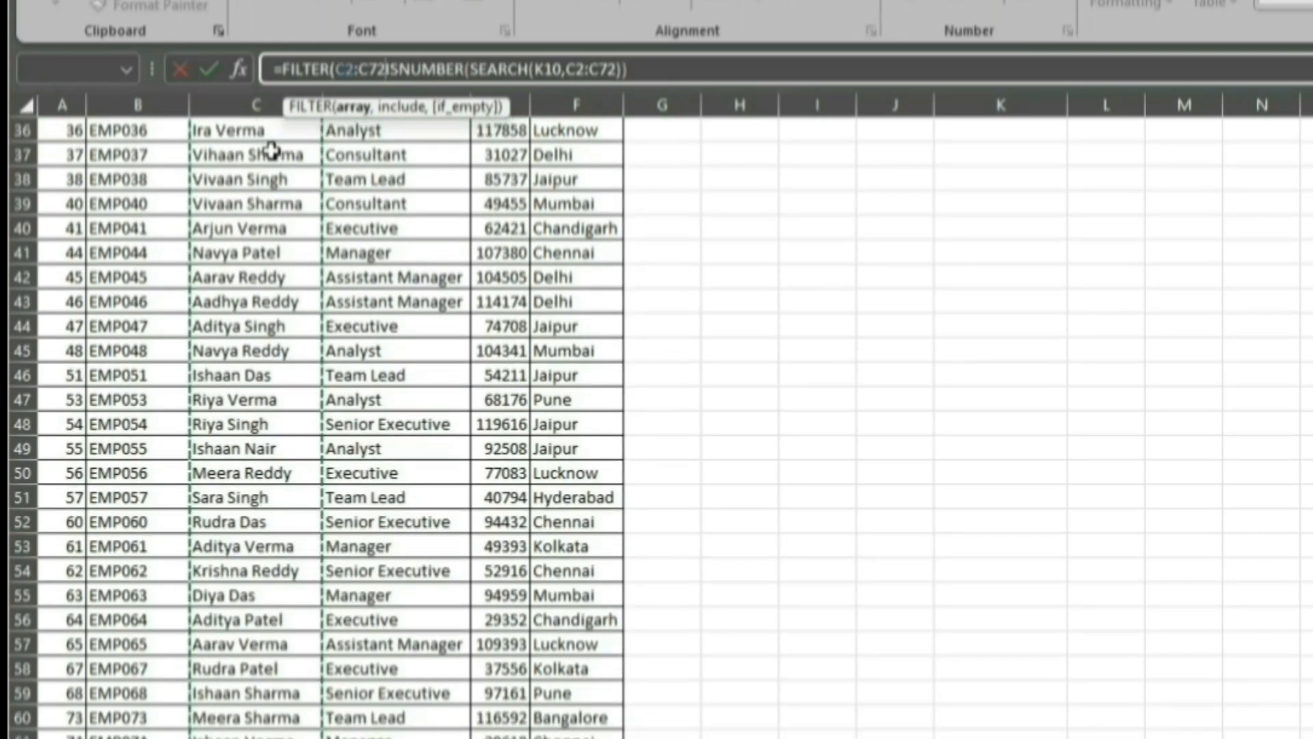
{"action": "type", "text": ","}
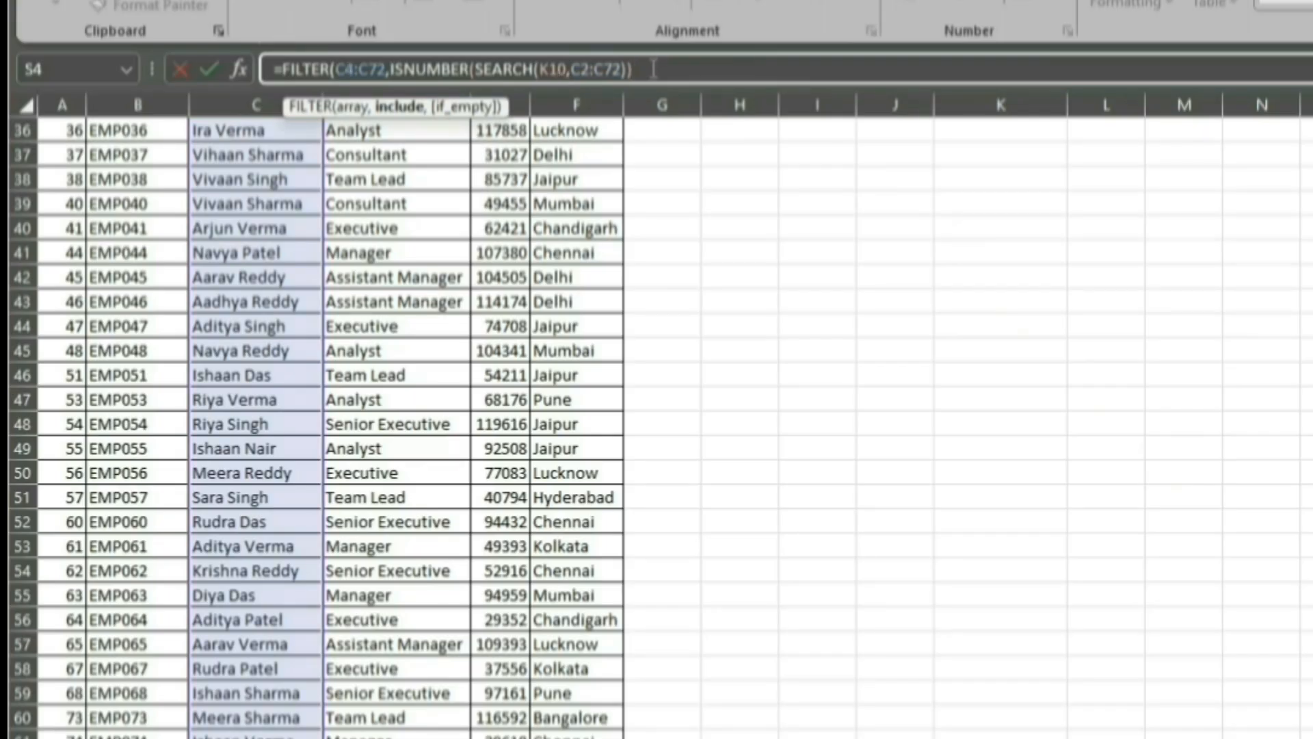
{"action": "type", "text": ","}
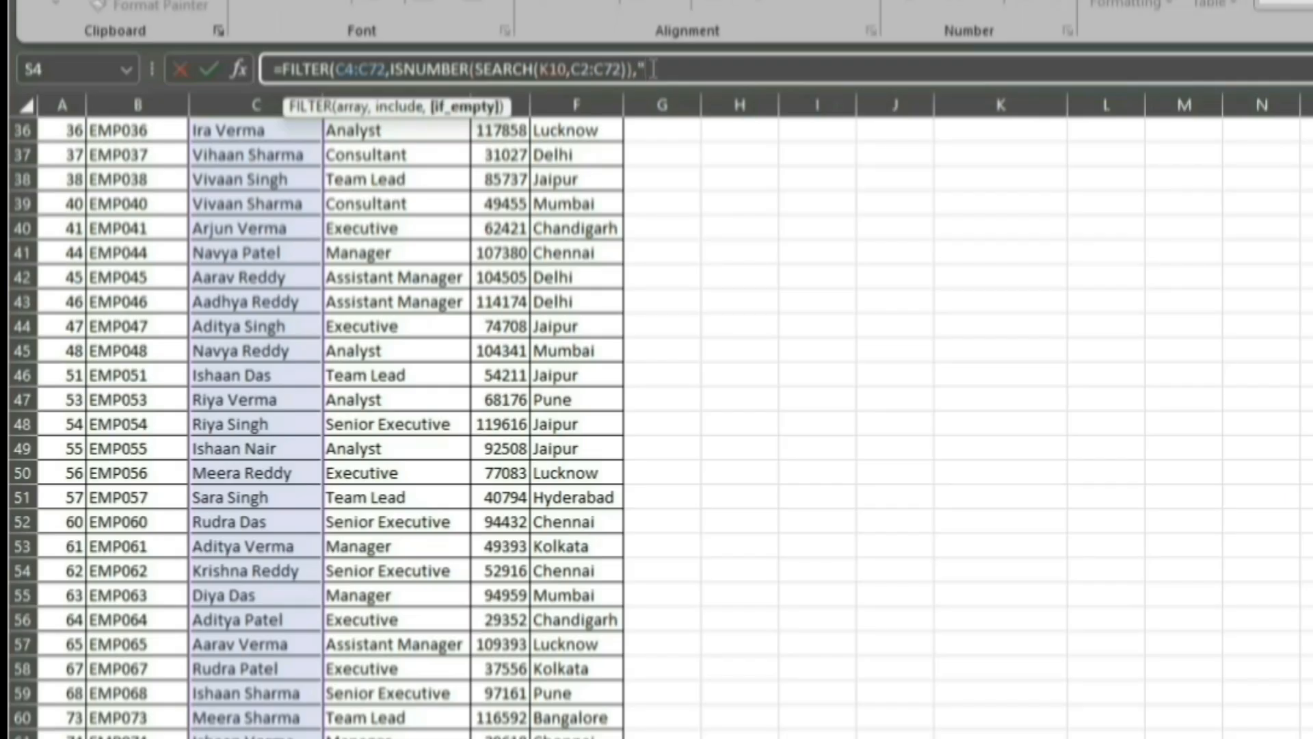
{"action": "type", "text": "\"No Result"}
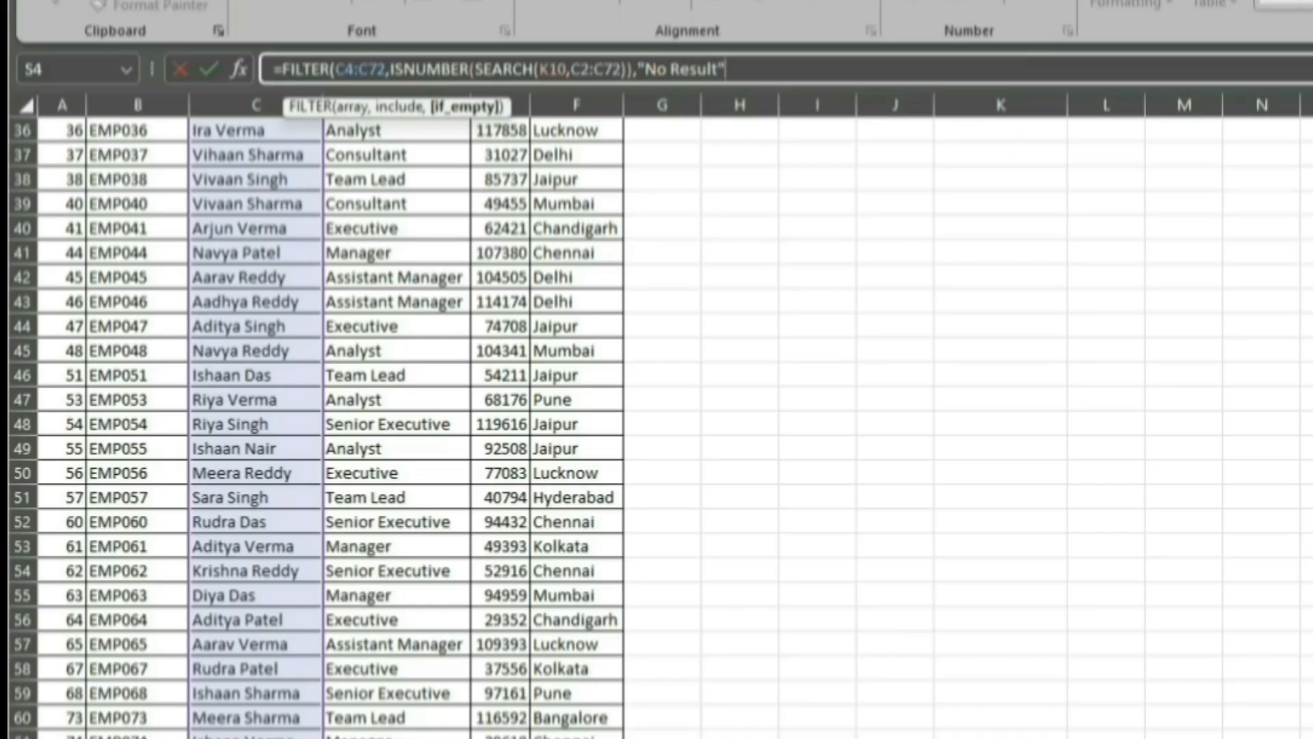
{"action": "type", "text": "\")"}
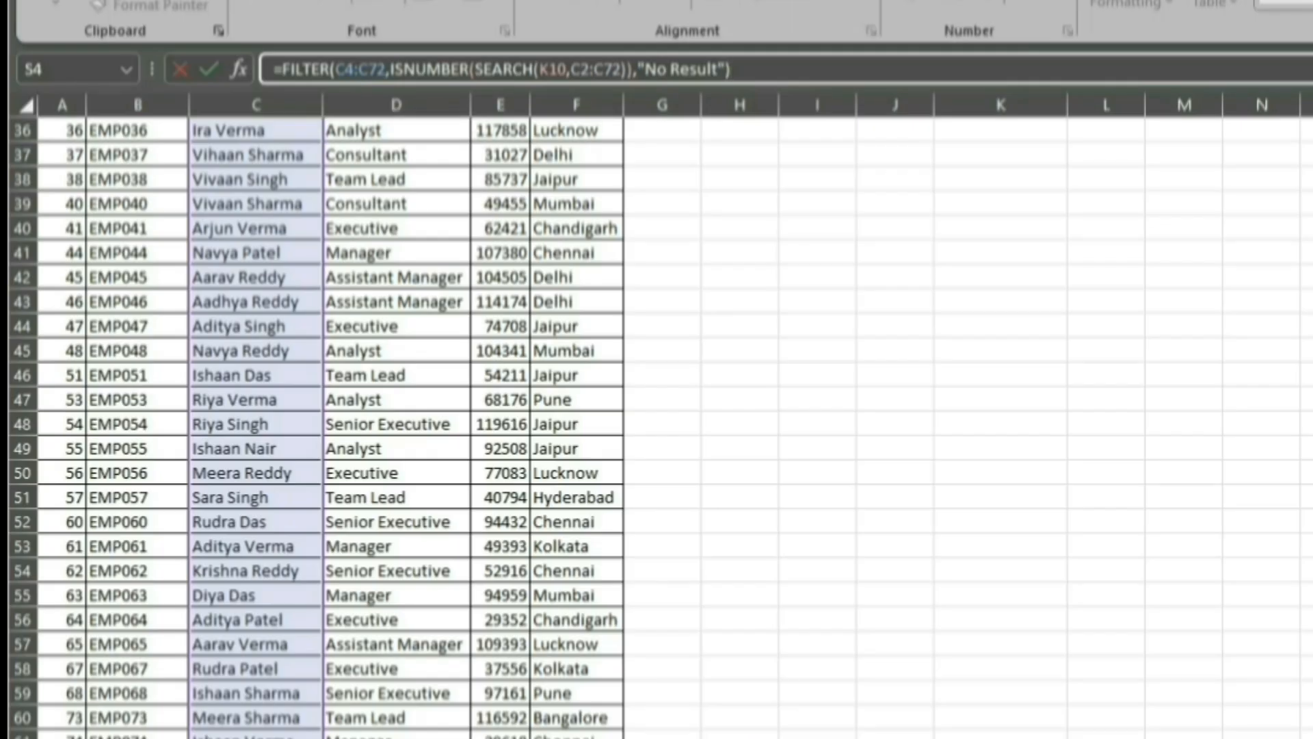
{"action": "key", "text": "Return"}
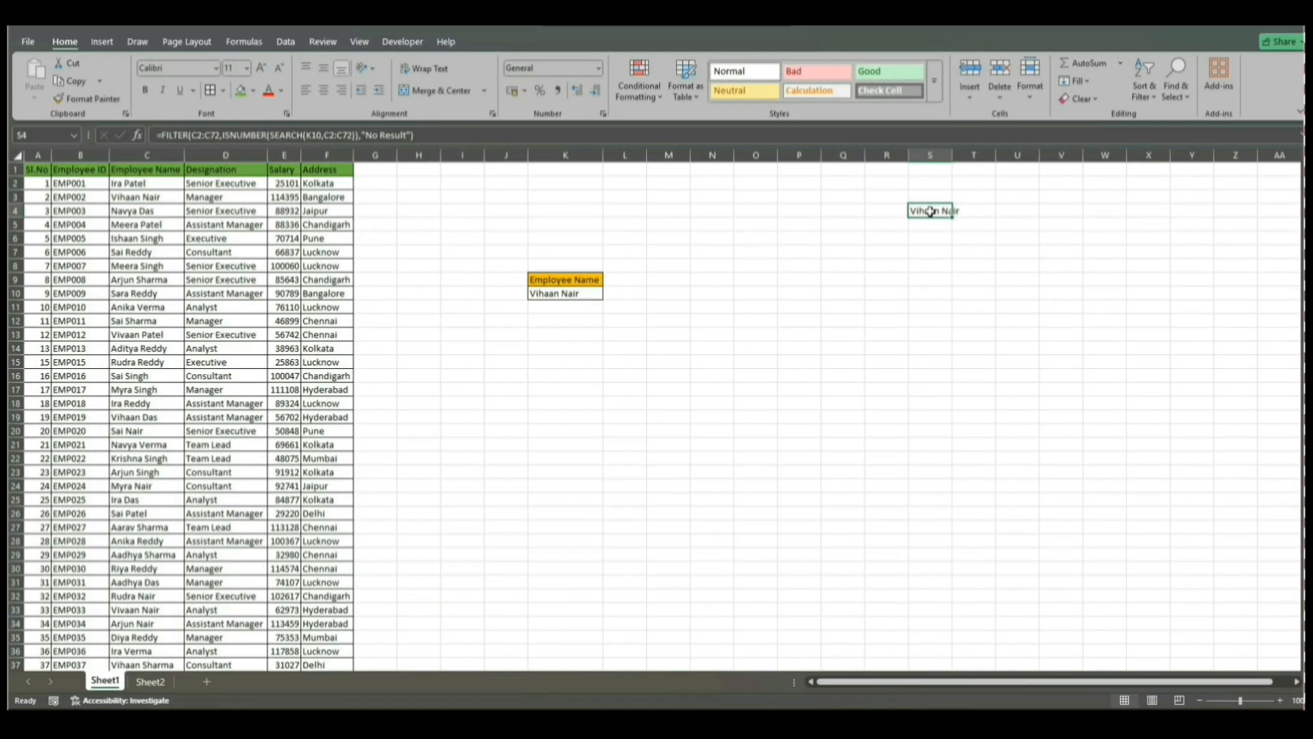
- Set up data validation on cell K10 that allows a List
{"action": "left_click", "coordinate": [565, 294]}
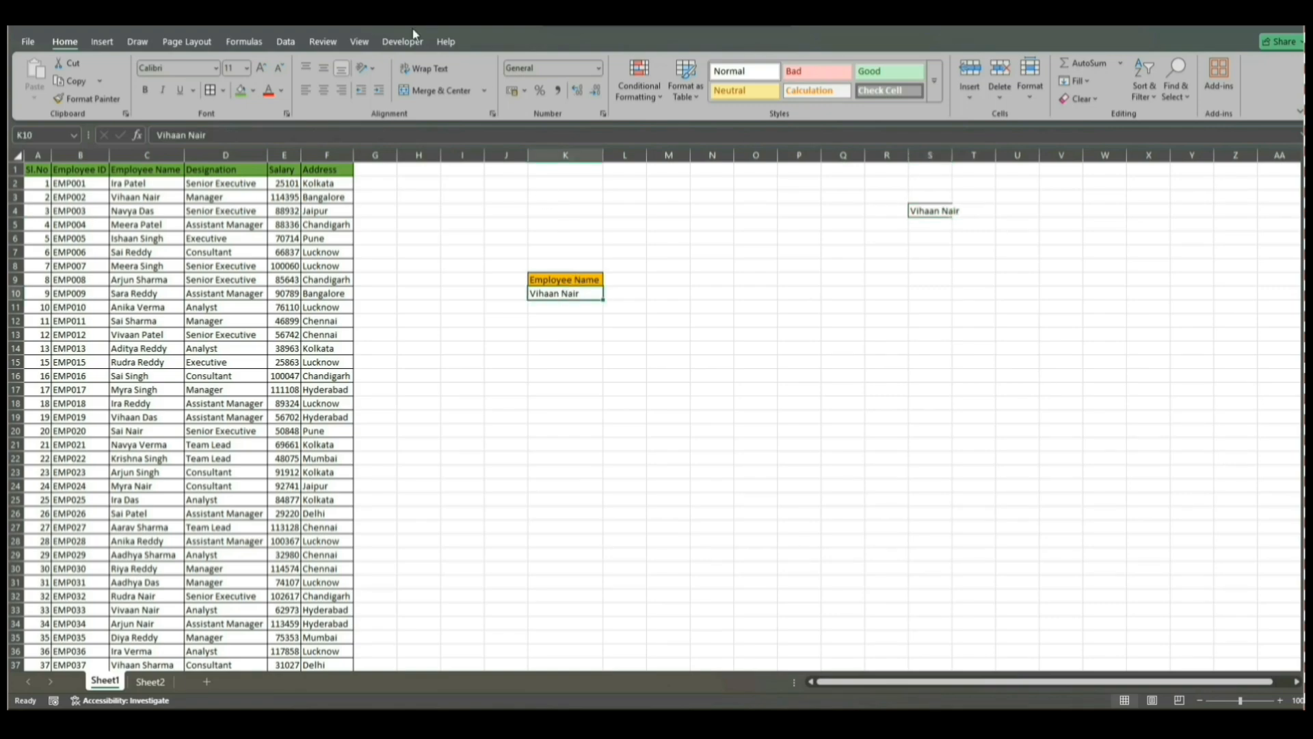
{"action": "left_click", "coordinate": [286, 42]}
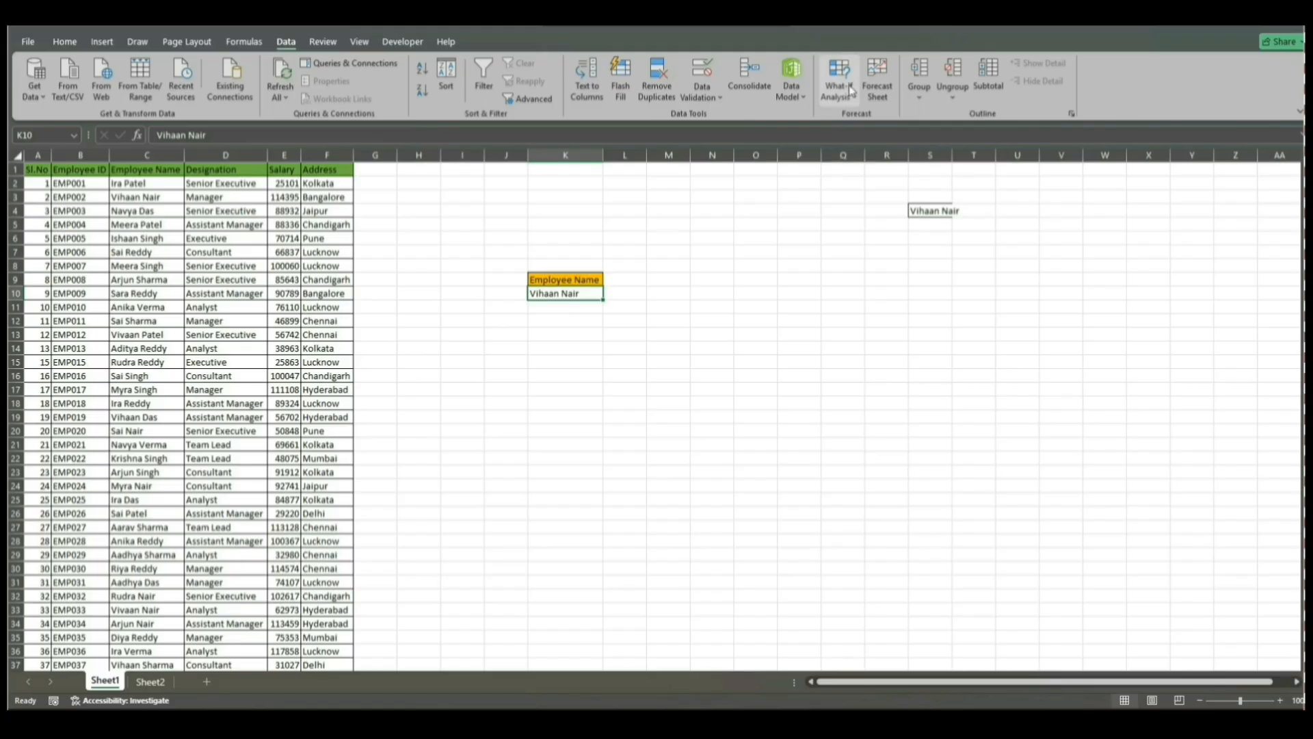
{"action": "left_click", "coordinate": [692, 93]}
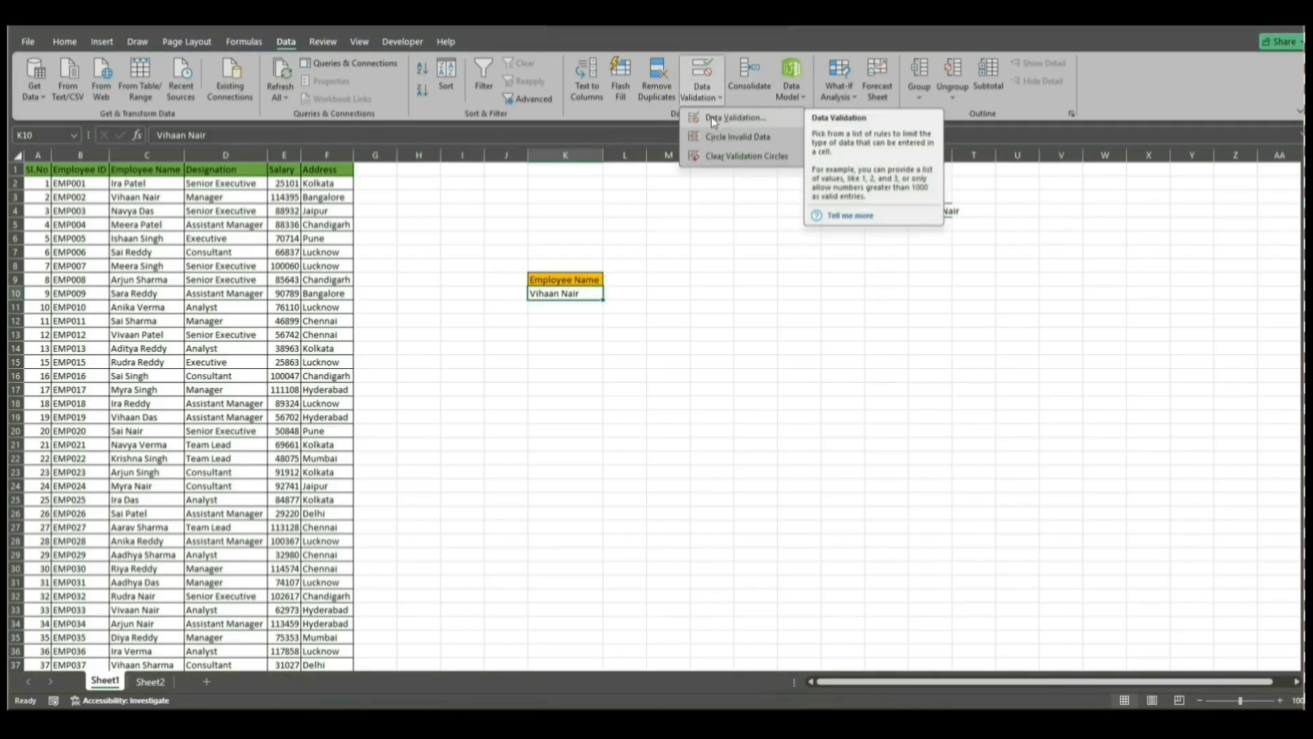
{"action": "left_click", "coordinate": [714, 117]}
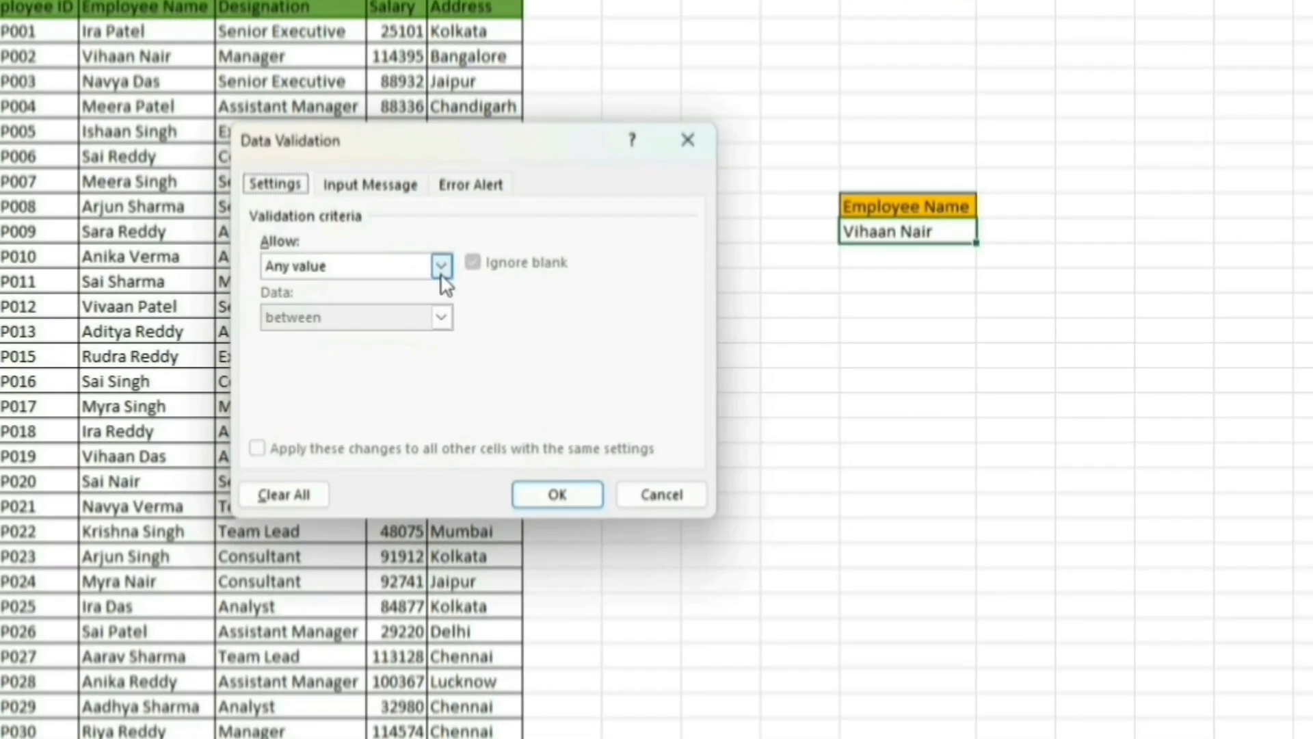
{"action": "left_click", "coordinate": [441, 276]}
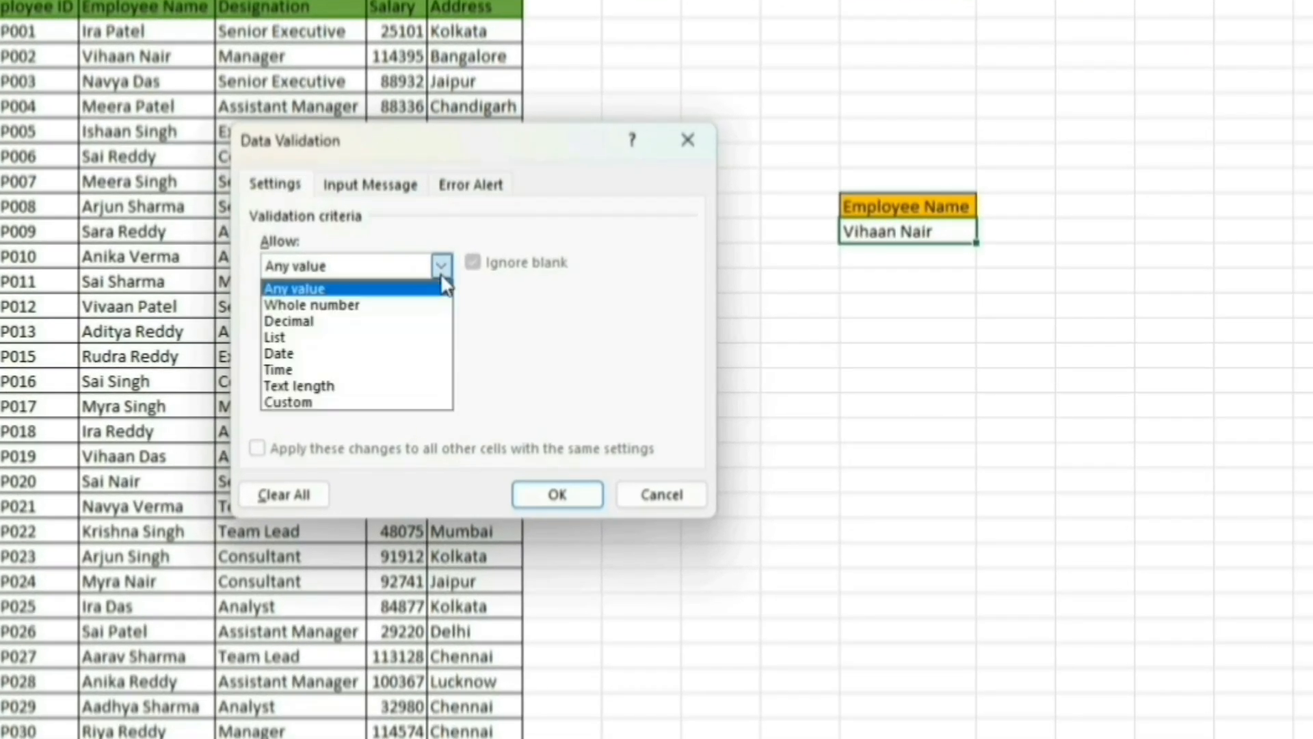
{"action": "left_click", "coordinate": [308, 338]}
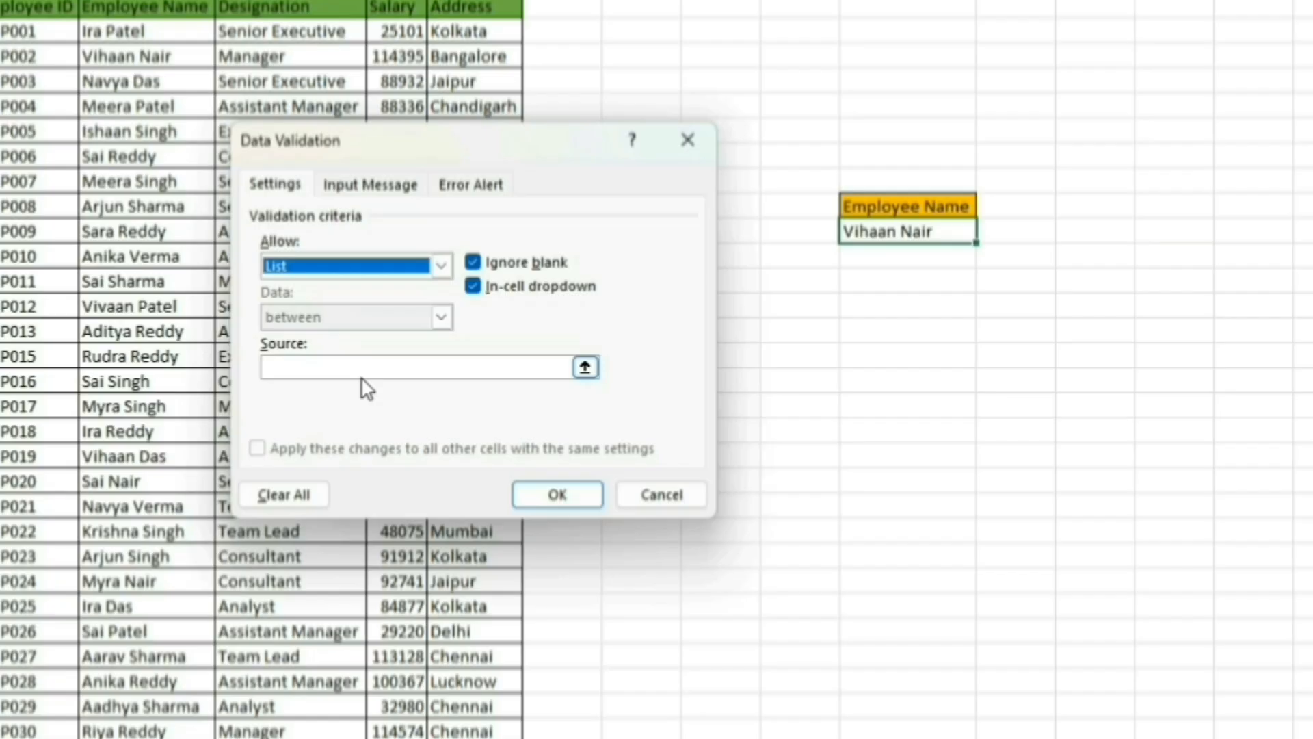
- Set the validation list's source to the spilled range =$S$4#
{"action": "left_click", "coordinate": [424, 364]}
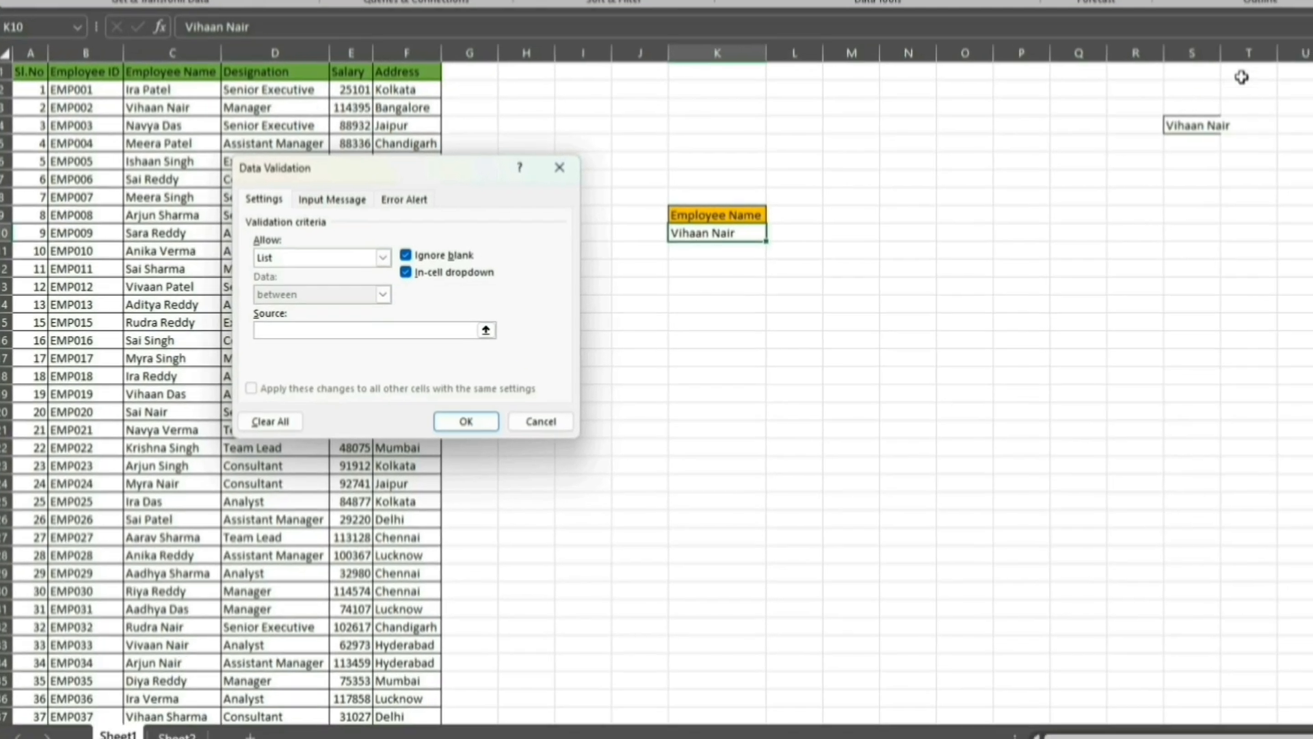
{"action": "left_click", "coordinate": [1191, 126]}
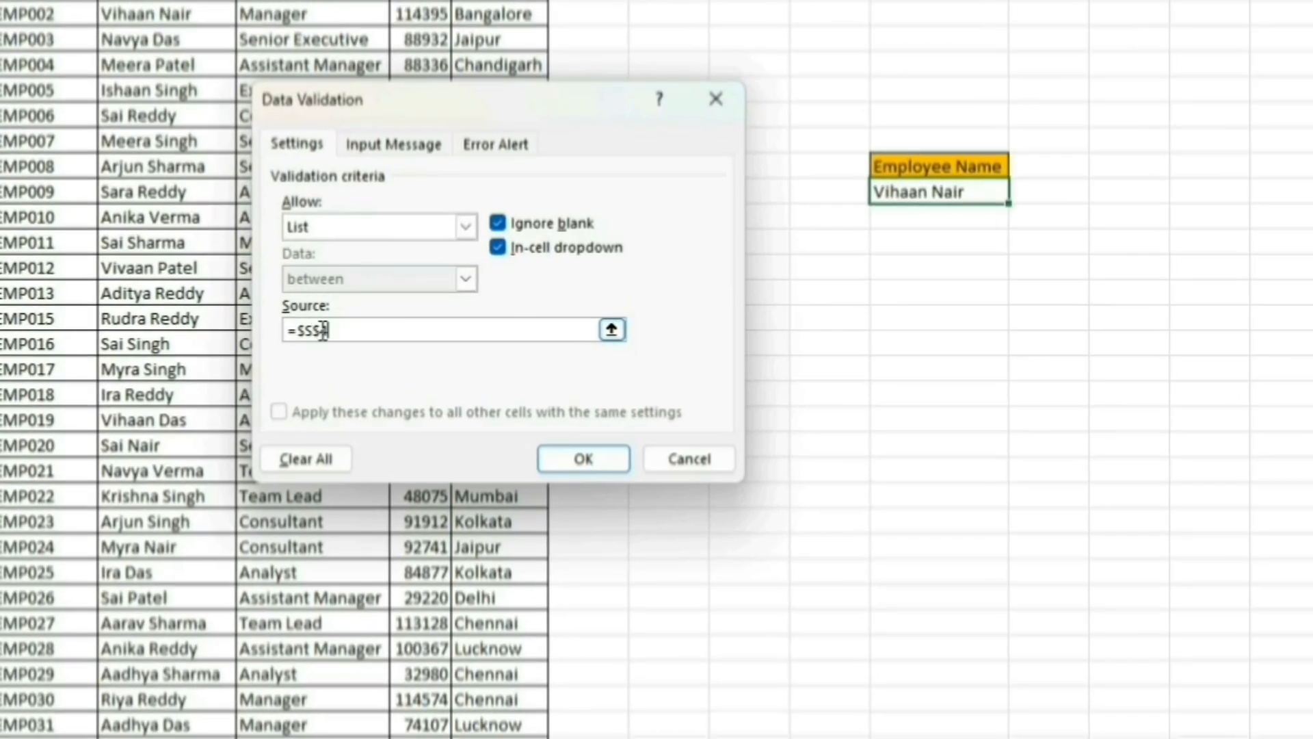
{"action": "left_click", "coordinate": [320, 330]}
{"action": "key", "text": "BackSpace"}
{"action": "type", "text": "4"}
{"action": "key", "text": "BackSpace"}
{"action": "type", "text": "#"}
- Turn off the error alert for invalid data and apply the validation to K10
{"action": "left_click", "coordinate": [506, 152]}
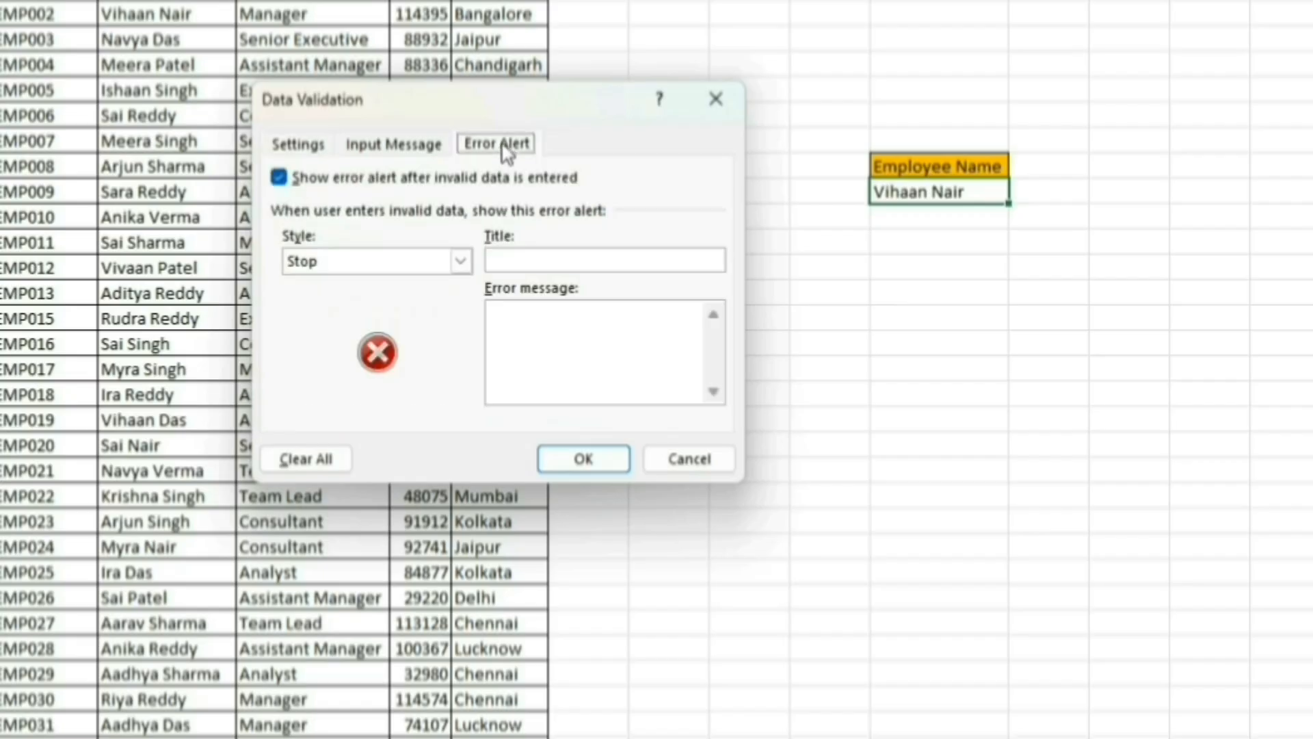
{"action": "left_click", "coordinate": [279, 178]}
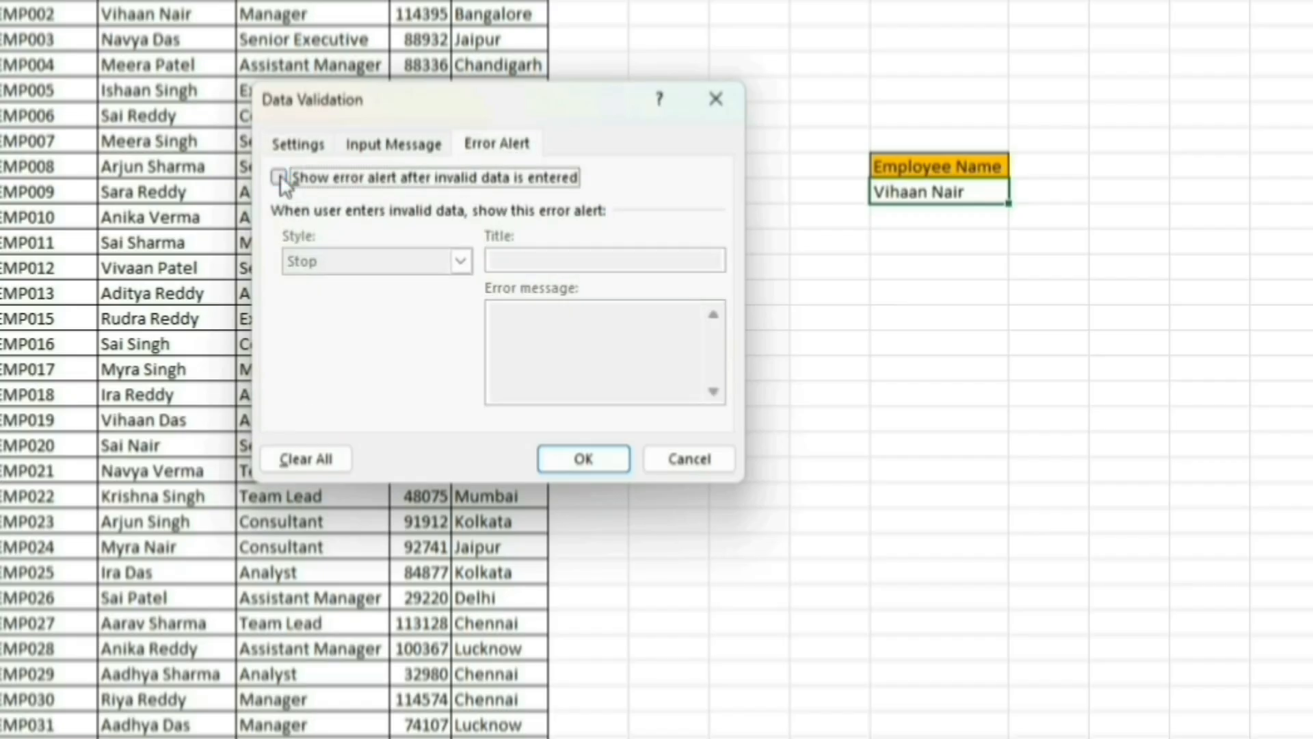
{"action": "left_click", "coordinate": [609, 467]}
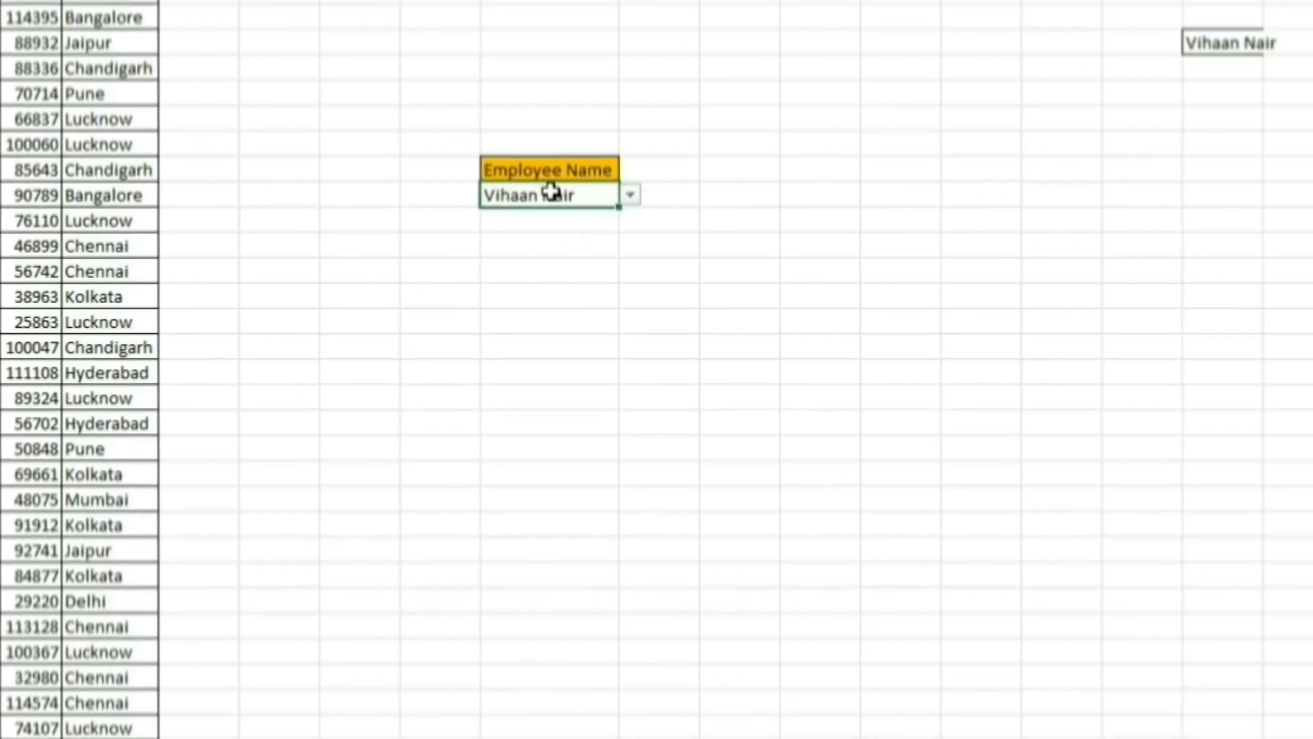
- Shorten the name in K10 to the surname only and choose the fifth matching name from its drop-down list
{"action": "double_click", "coordinate": [542, 197]}
{"action": "key", "text": "BackSpace"}
{"action": "key", "text": "BackSpace"}
{"action": "key", "text": "BackSpace"}
{"action": "key", "text": "BackSpace"}
{"action": "key", "text": "BackSpace"}
{"action": "key", "text": "BackSpace"}
{"action": "key", "text": "BackSpace"}
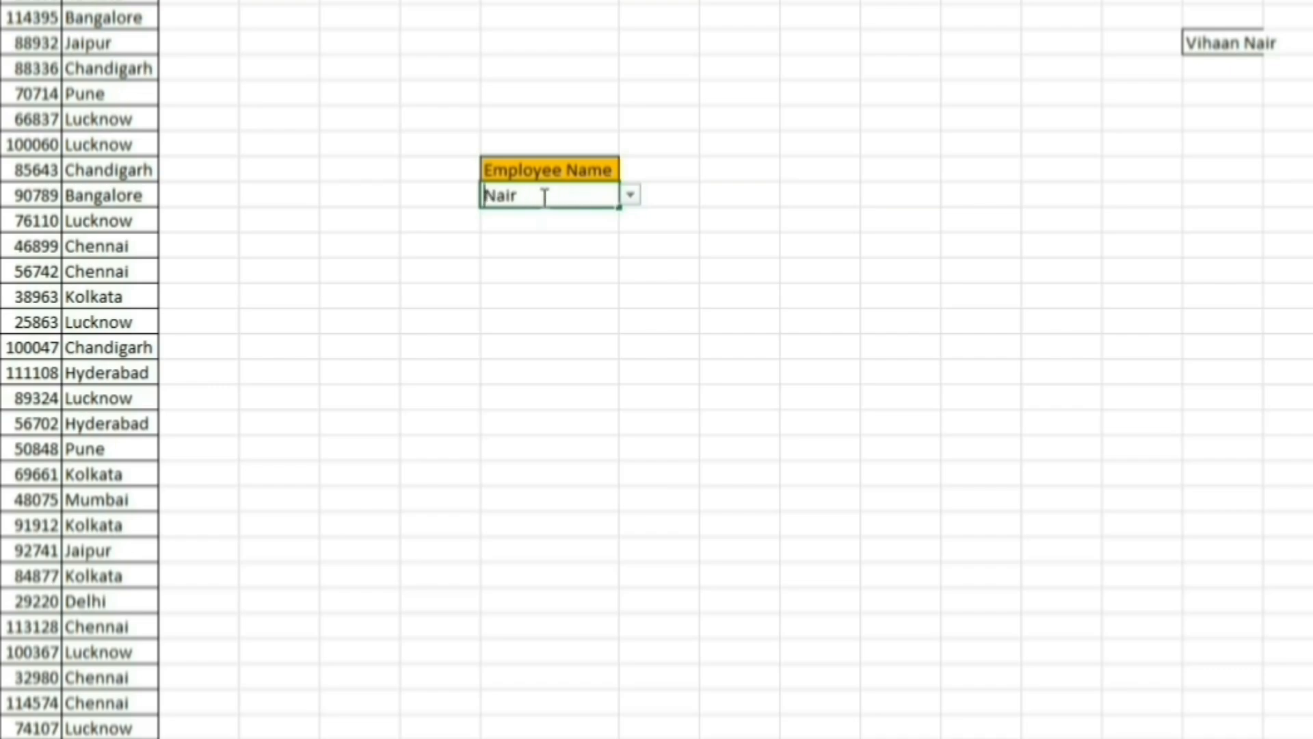
{"action": "left_click", "coordinate": [630, 197]}
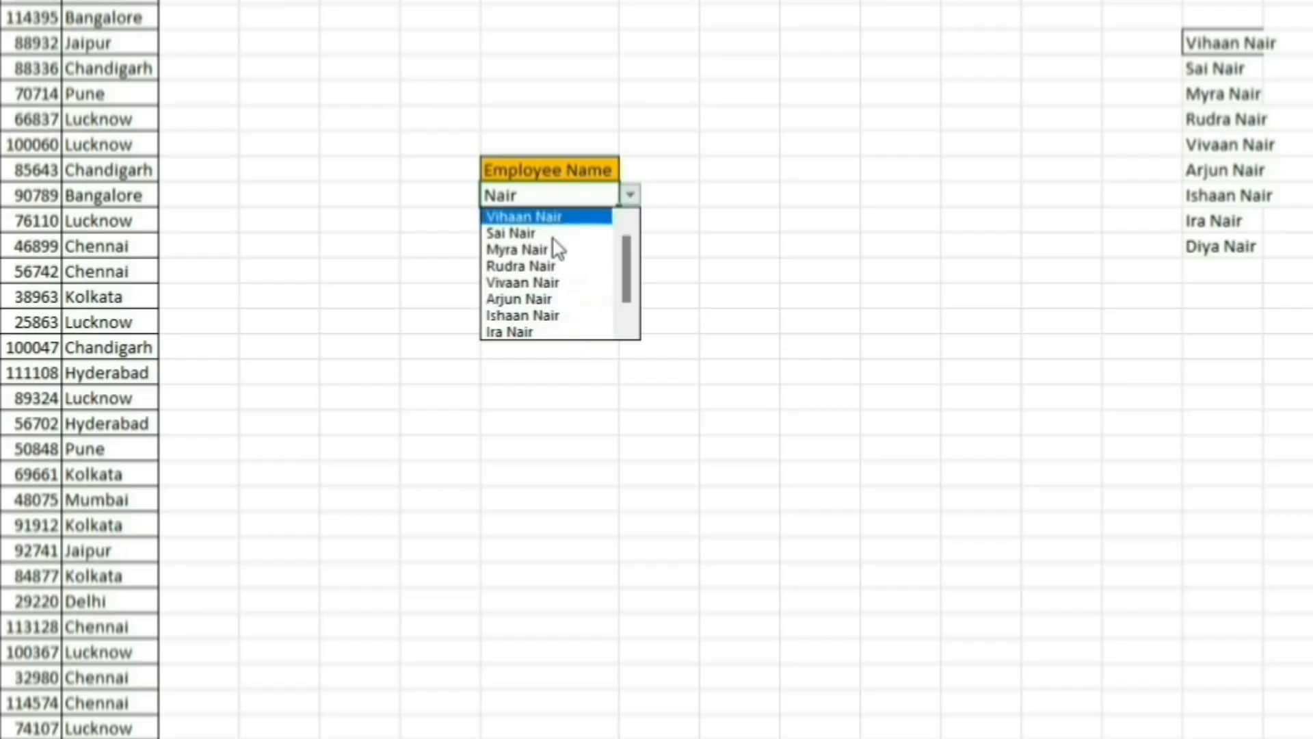
{"action": "left_click", "coordinate": [554, 282]}
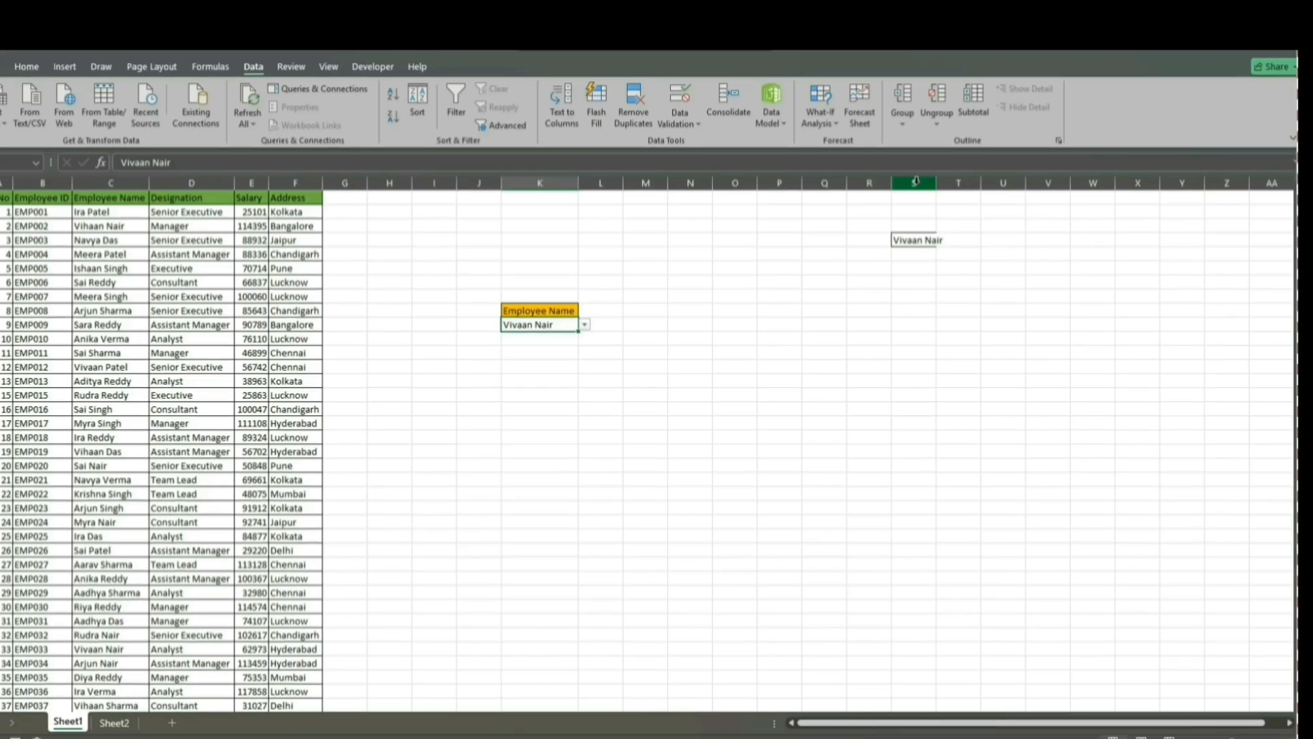
- Hide column S, which holds the FILTER formula
{"action": "left_click", "coordinate": [915, 182]}
{"action": "right_click", "coordinate": [915, 181]}
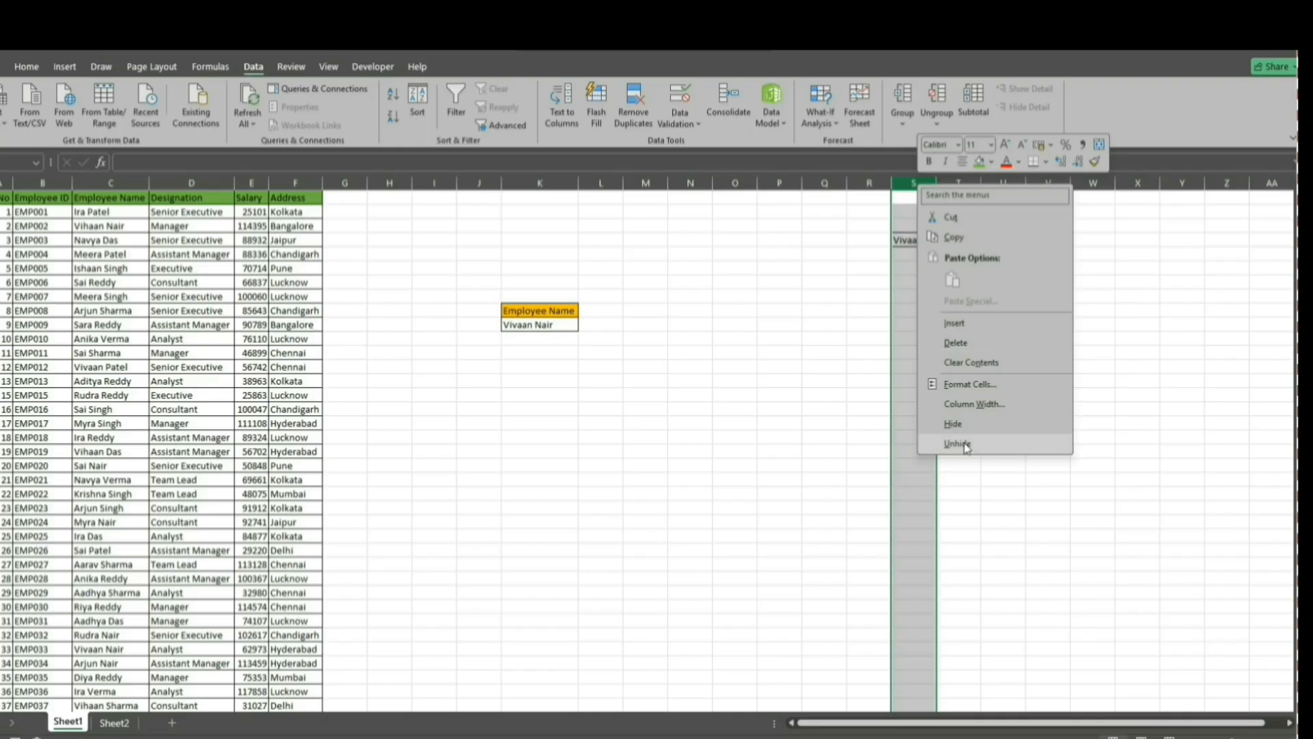
{"action": "left_click", "coordinate": [953, 424]}
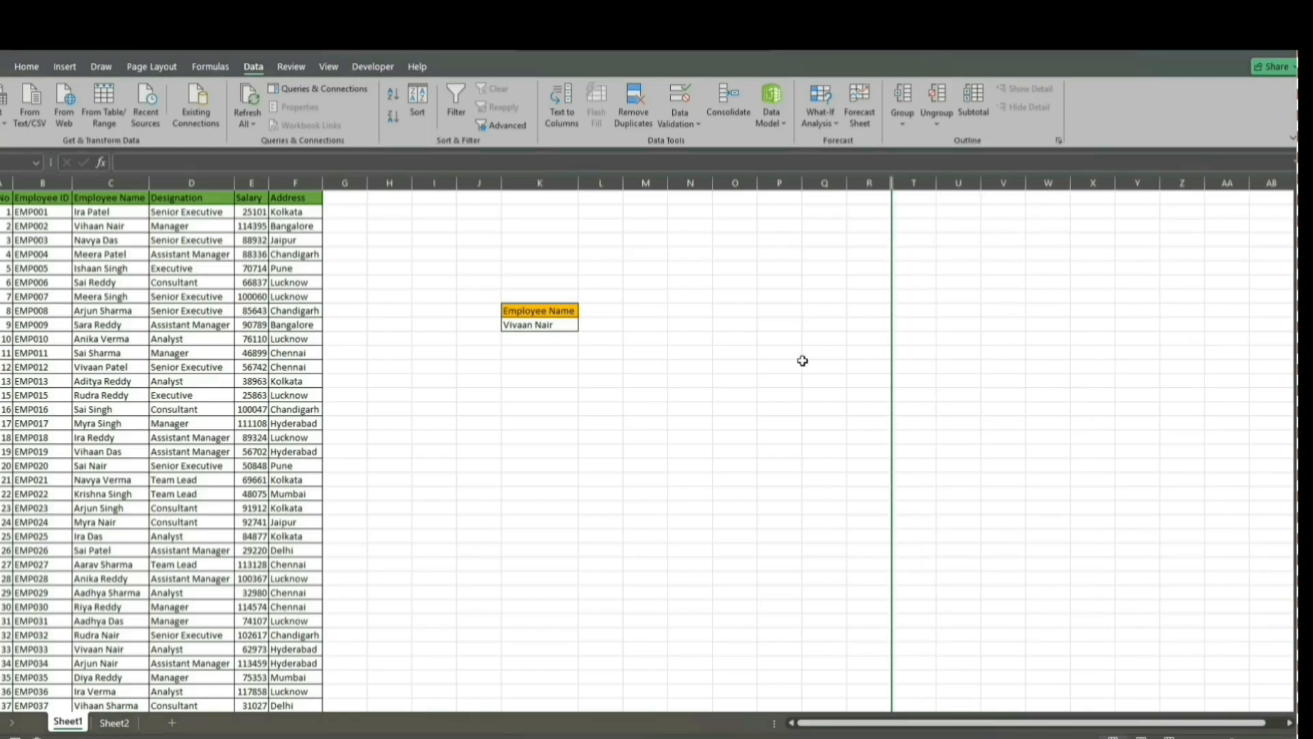
- Replace the entry in K10 with the surname of the employee in C2 and choose the first matching name from the drop-down list
{"action": "left_click", "coordinate": [562, 326]}
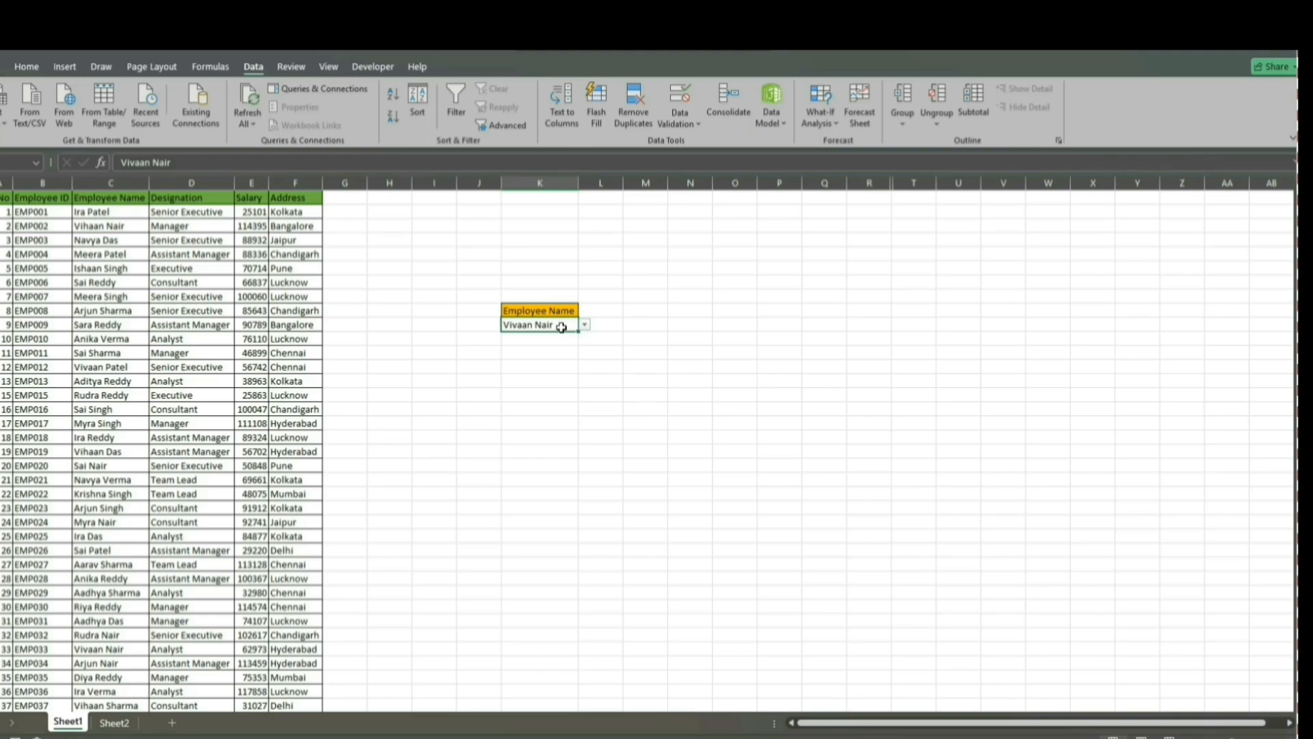
{"action": "double_click", "coordinate": [561, 326]}
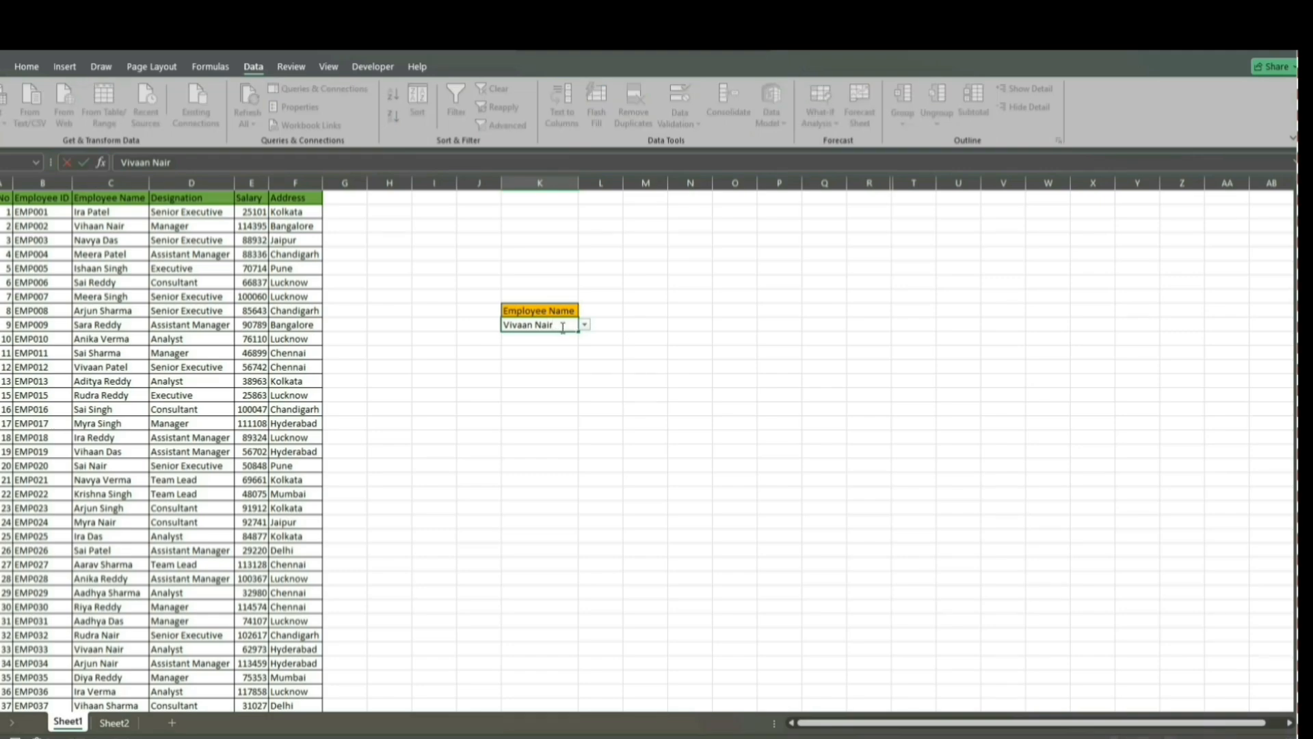
{"action": "key", "text": "BackSpace"}
{"action": "key", "text": "BackSpace"}
{"action": "key", "text": "BackSpace"}
{"action": "key", "text": "BackSpace"}
{"action": "key", "text": "BackSpace"}
{"action": "key", "text": "BackSpace"}
{"action": "key", "text": "BackSpace"}
{"action": "key", "text": "BackSpace"}
{"action": "key", "text": "BackSpace"}
{"action": "key", "text": "BackSpace"}
{"action": "key", "text": "BackSpace"}
{"action": "type", "text": "Patel"}
{"action": "left_click", "coordinate": [583, 327]}
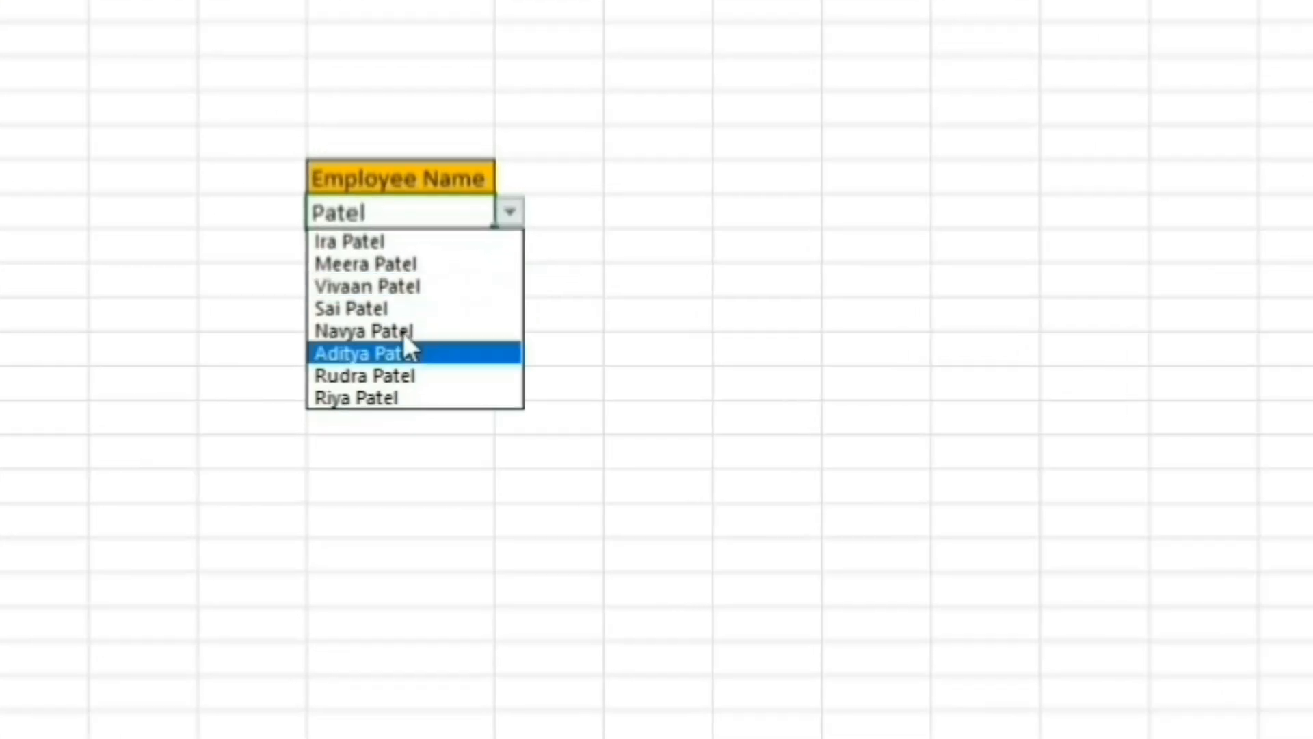
{"action": "left_click", "coordinate": [383, 240]}
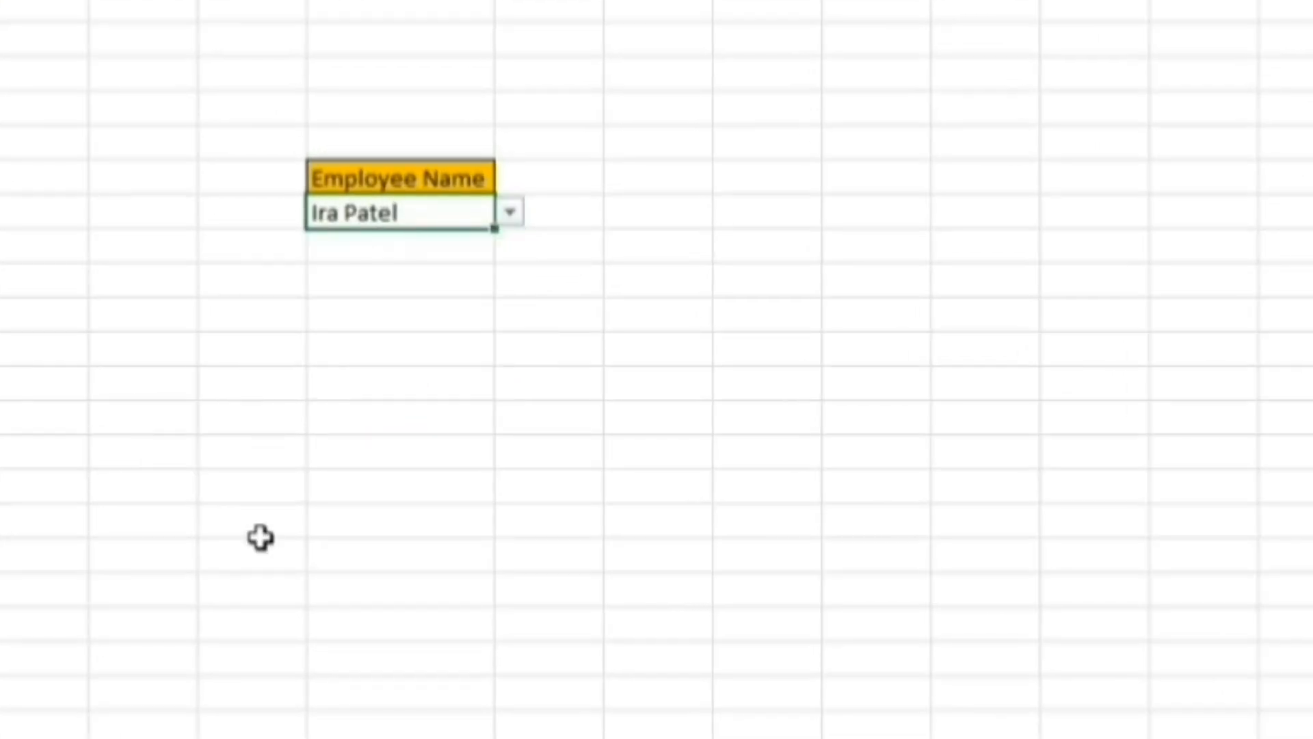